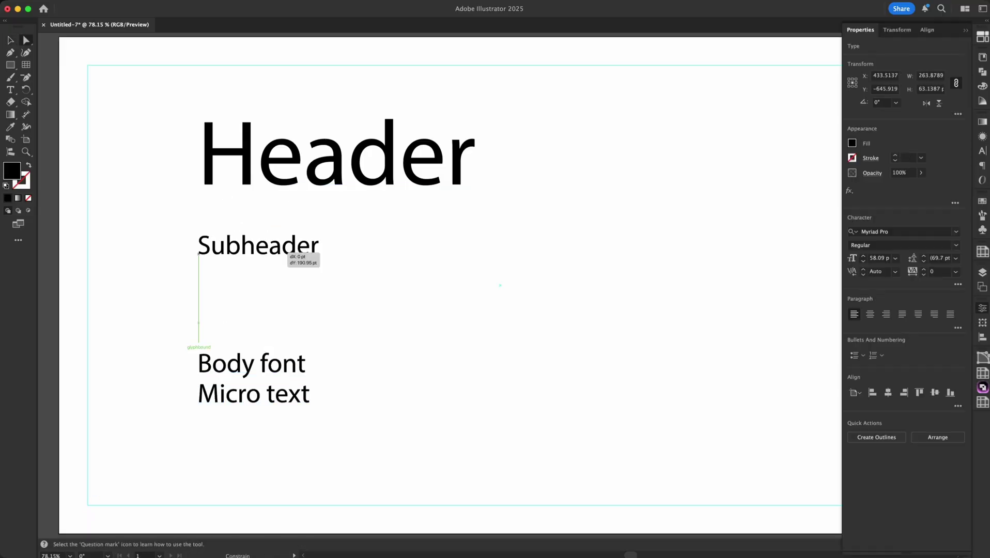
Set the Subheader text's font size to 200 pt
type("200")
key("Return")
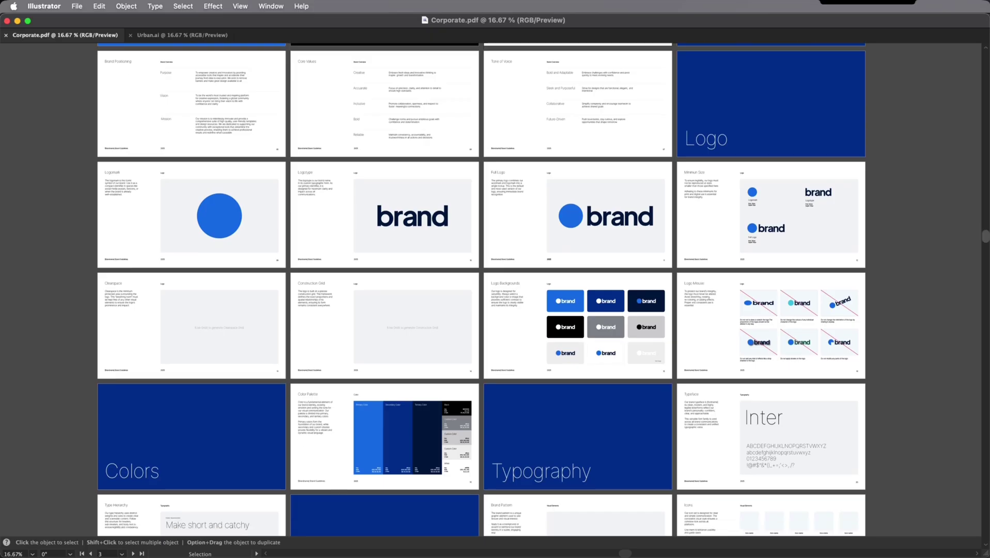
Look through the page layouts and typography in the Corporate.pdf and Urban.ai brand guideline documents
scroll(481, 289, "down", 3)
scroll(480, 289, "down", 4)
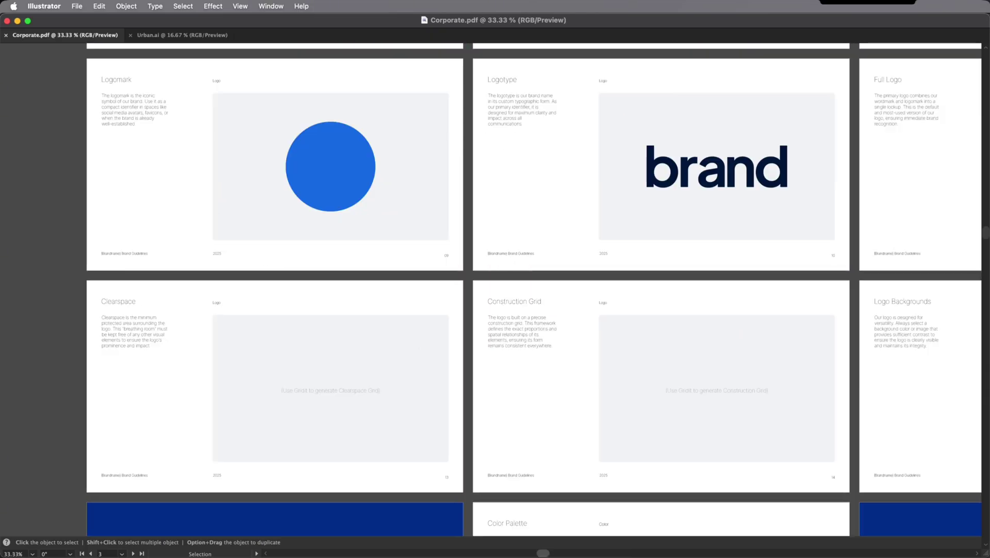
scroll(490, 289, "right", 6)
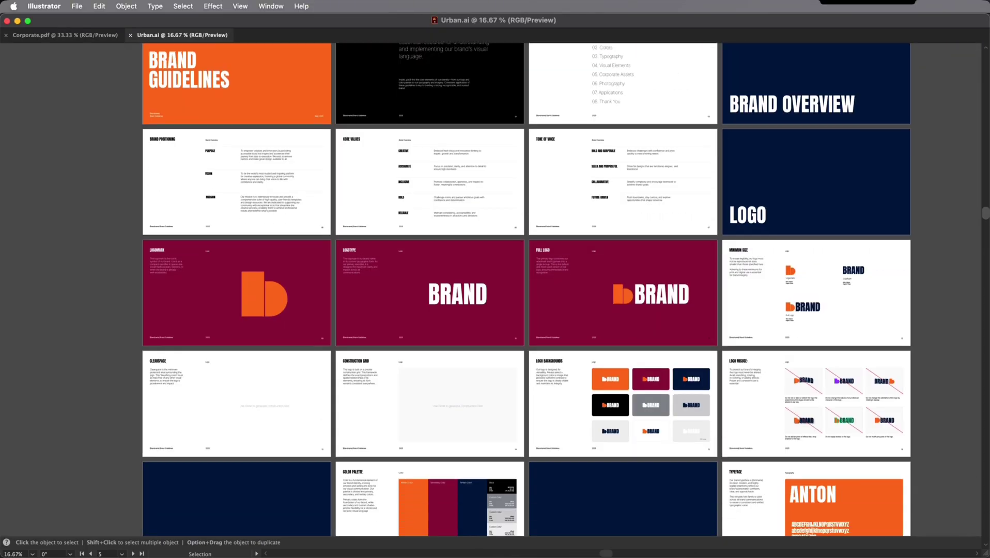
scroll(495, 290, "down", 9)
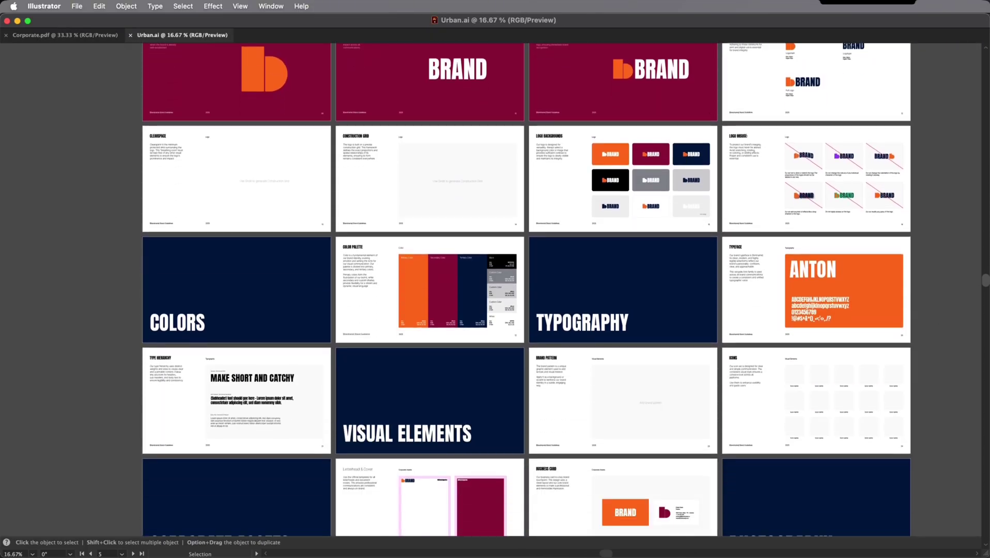
scroll(495, 289, "right", 2)
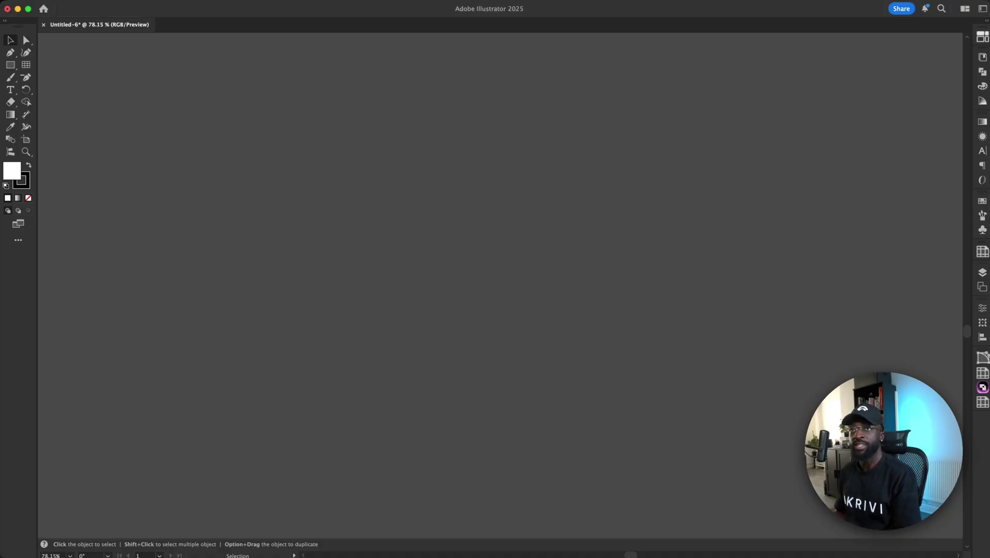
Create a new RGB document from the Web-Large preset, 1920 x 1080 pt with one artboard
left_click(73, 1)
left_click(126, 8)
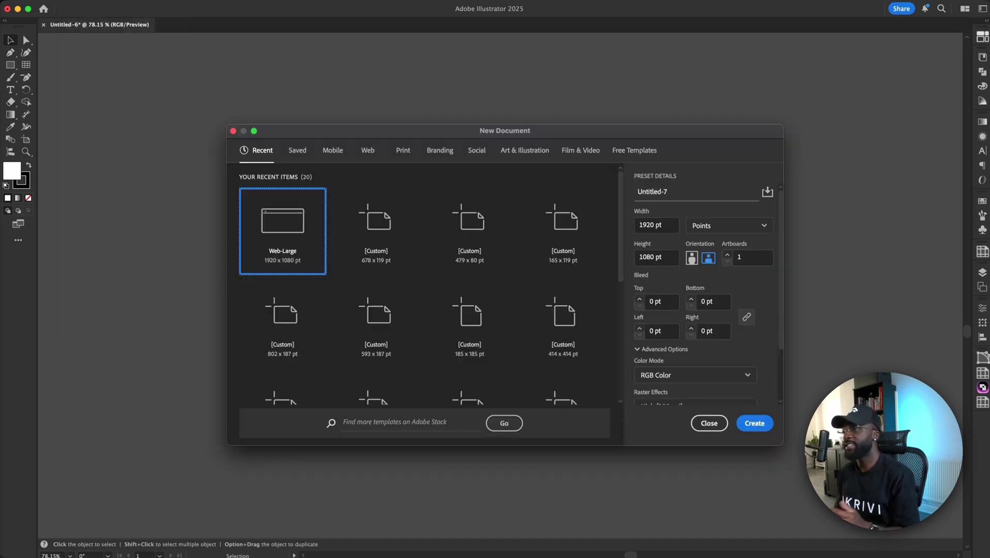
key("Return")
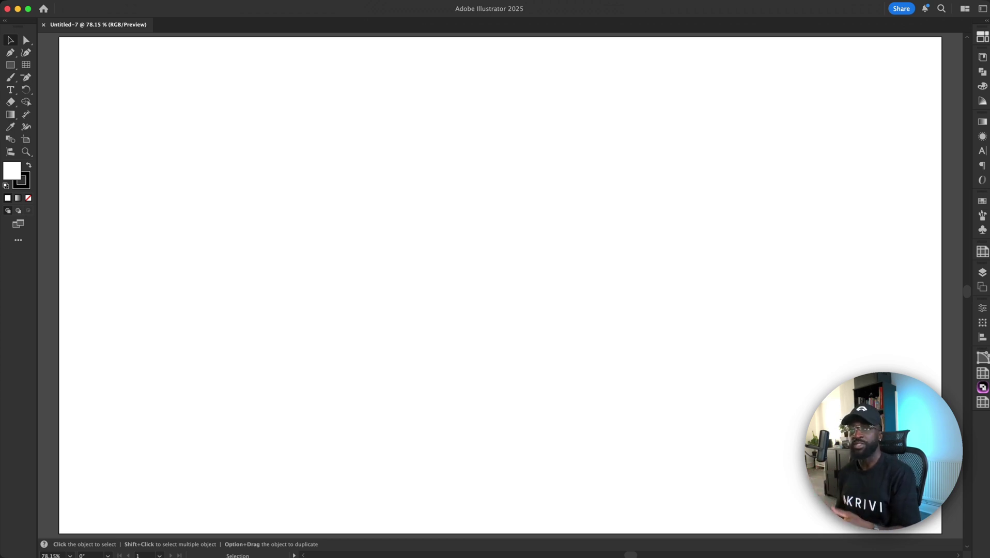
Draw a small square in the artboard's top-left corner and put a matching one in the bottom-right corner as margin spacers
key("m")
left_click_drag(60, 38, 941, 533)
key("v")
key("m")
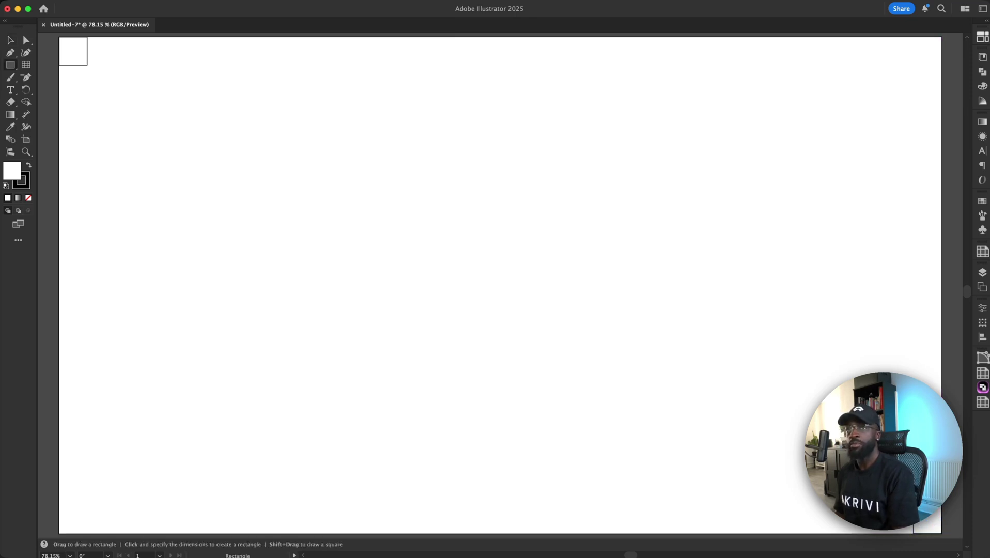
Draw a margin rectangle between the inner corners of the two spacer squares, and remove the squares
left_click_drag(87, 65, 913, 505)
key("v")
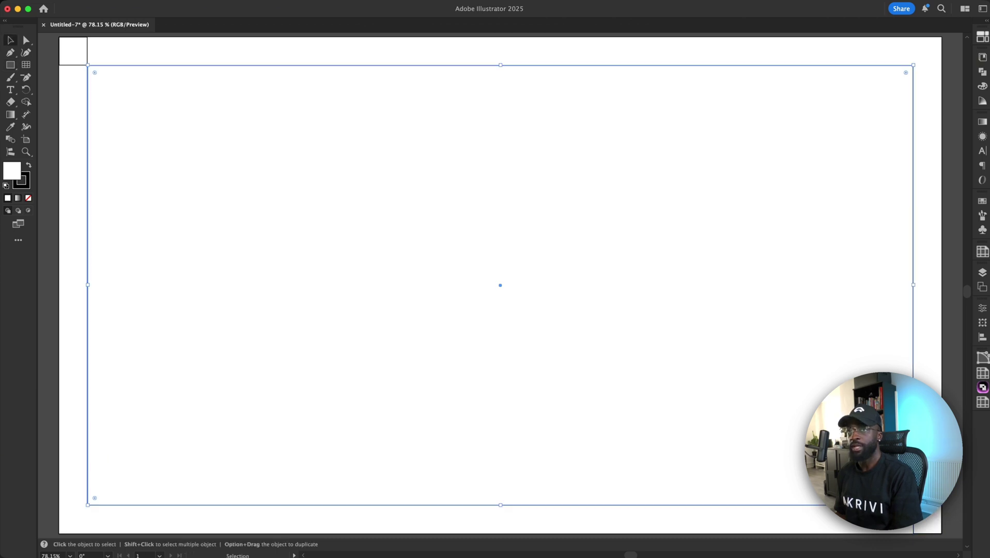
key("super+shift+a")
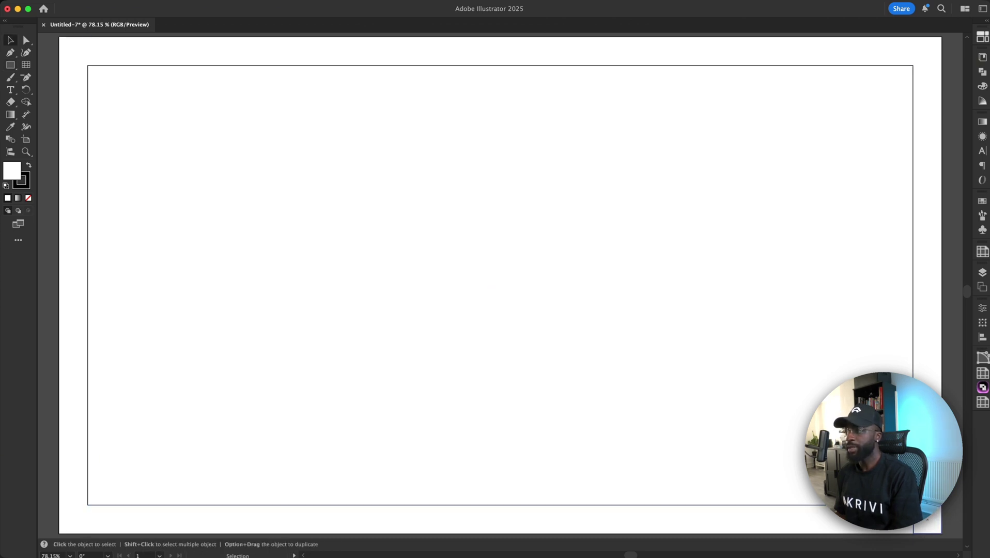
key("super+a")
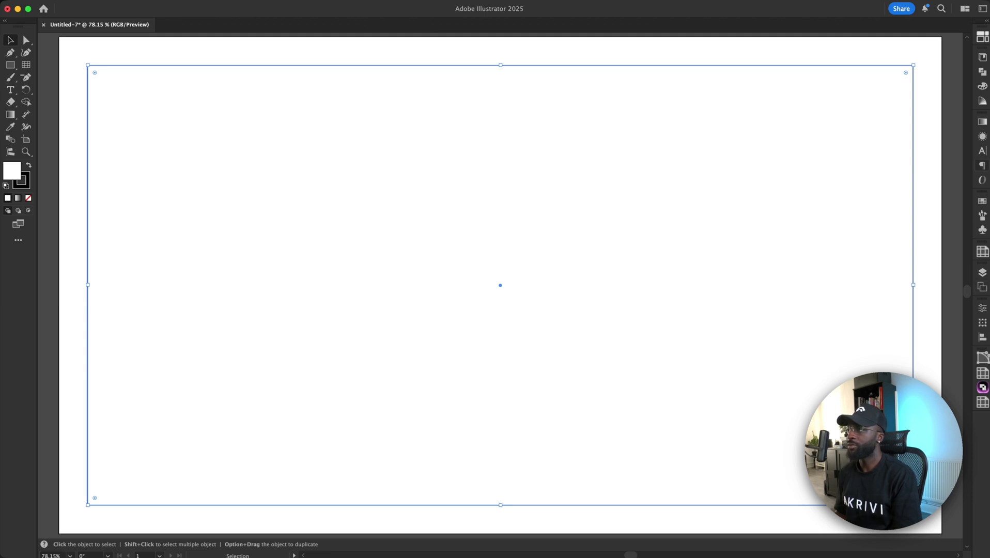
Convert the inset margin rectangle into guides
left_click(981, 337)
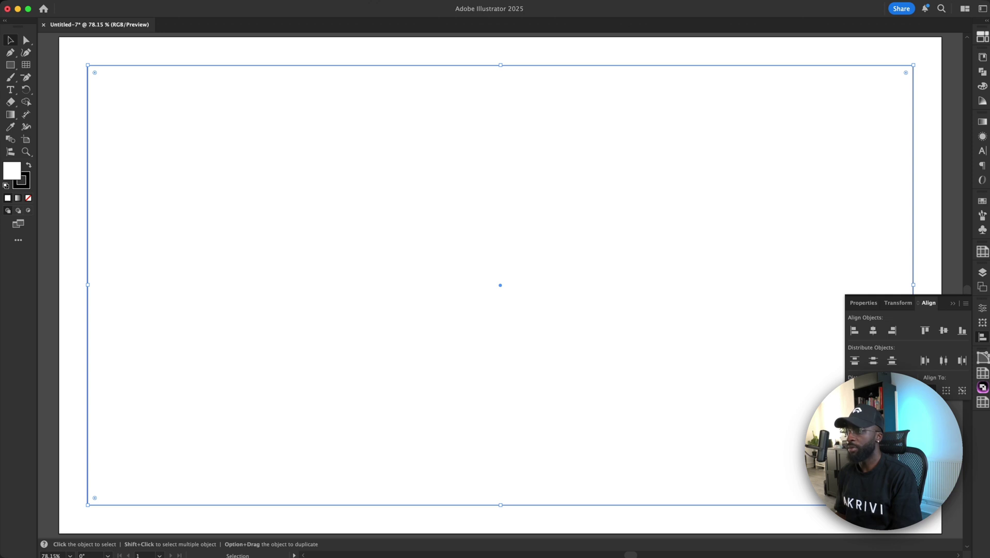
key("super+shift+a")
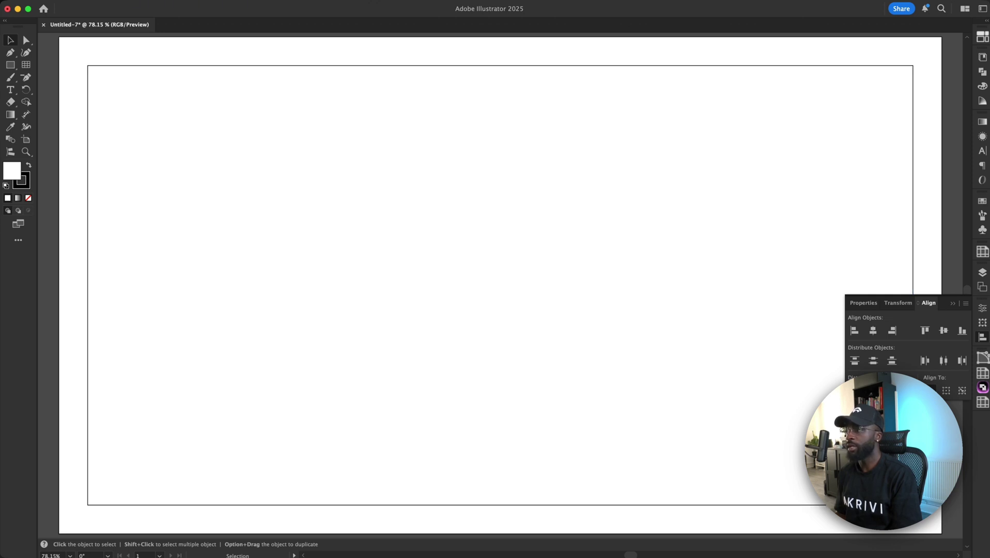
left_click(499, 283)
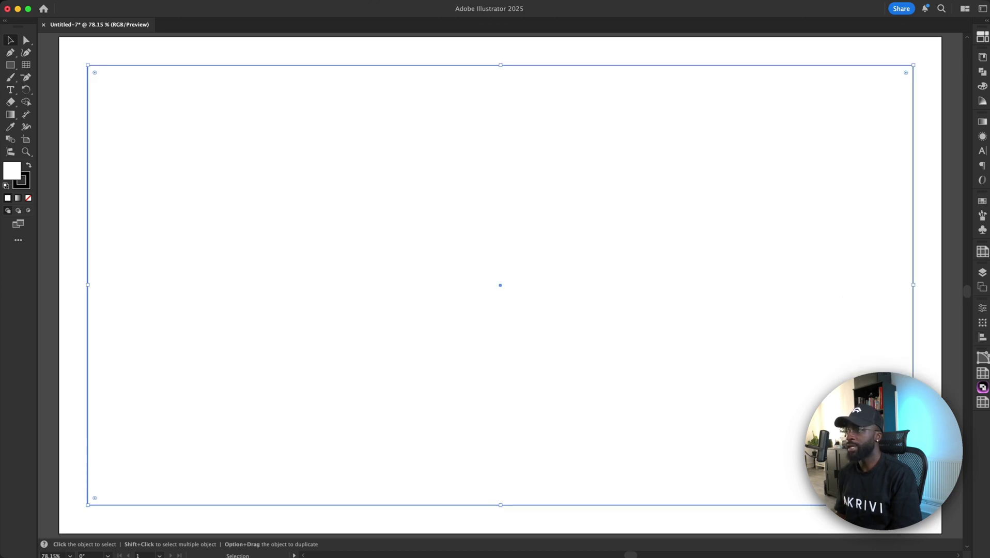
right_click(870, 319)
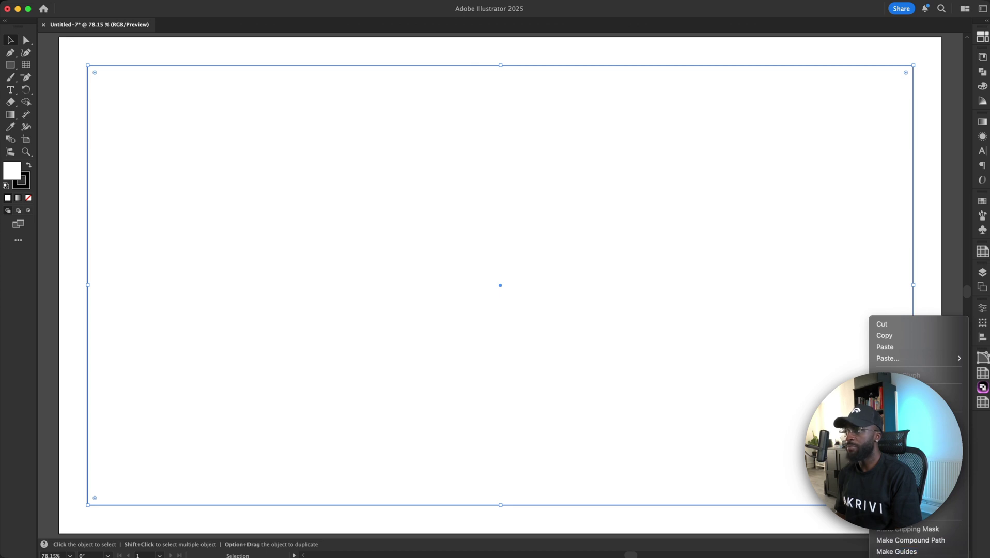
left_click(895, 551)
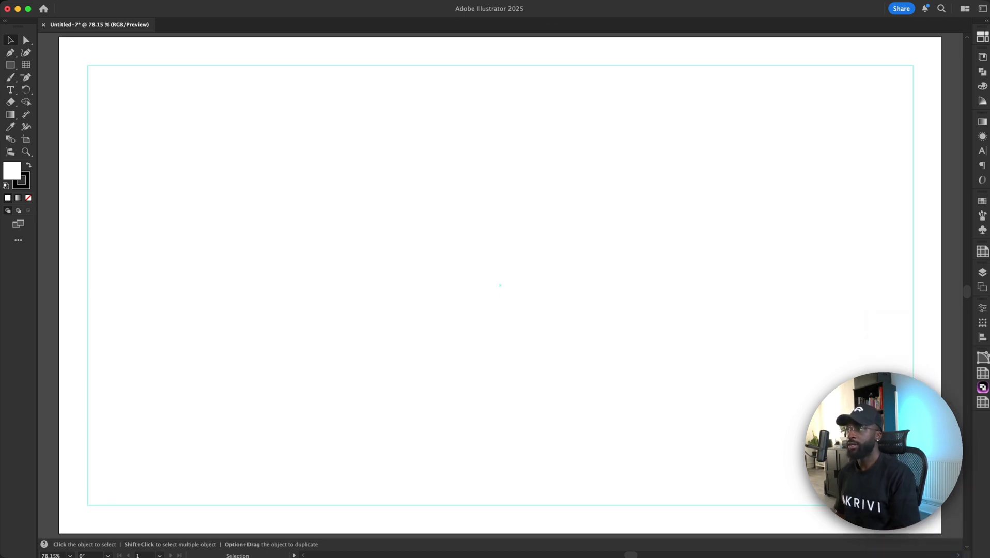
right_click(364, 327)
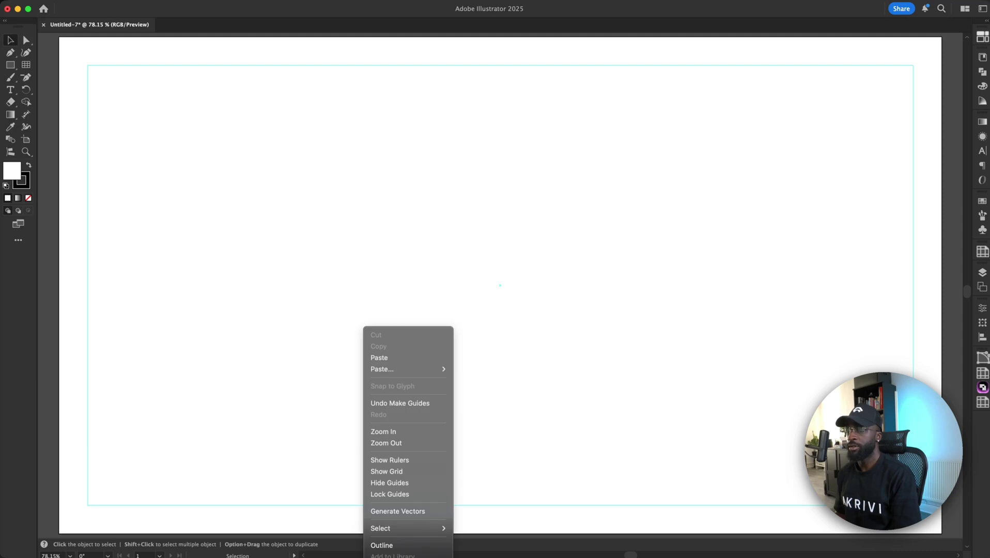
key("Escape")
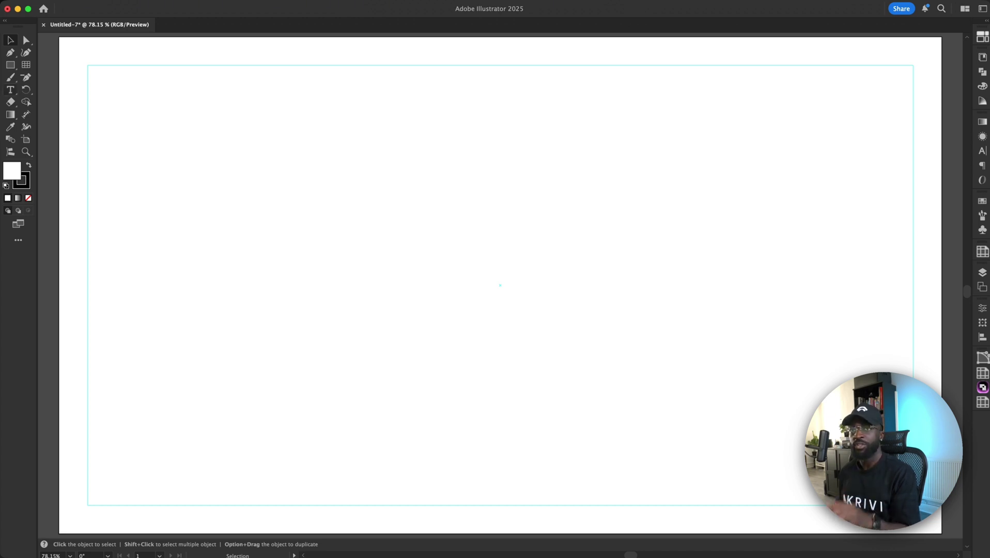
Add four left-aligned text lines reading Header, Subheader, Body font and Micro text in the upper left part of the artboard
left_click(198, 166)
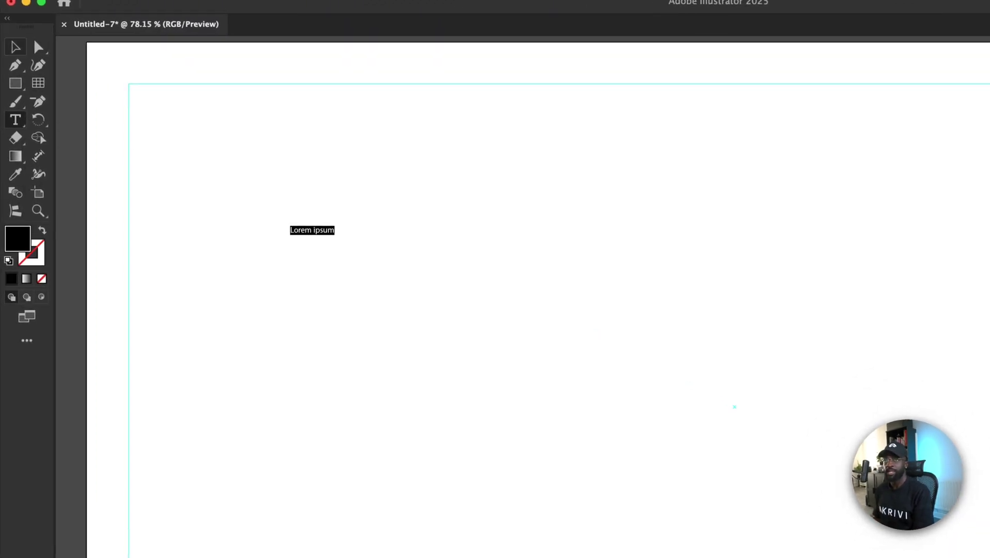
key("Escape")
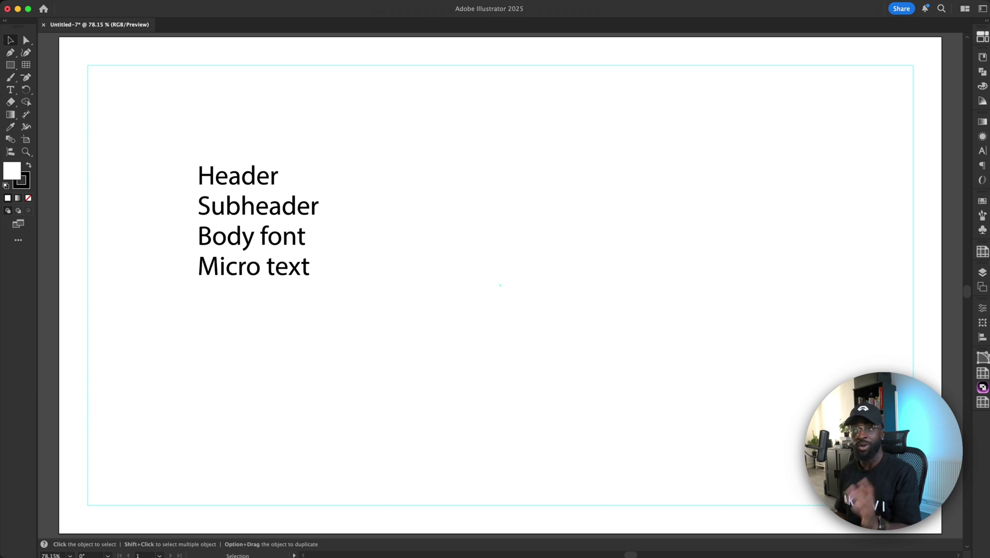
Set the Header text's font size to 200 pt
key("a")
left_click(267, 181)
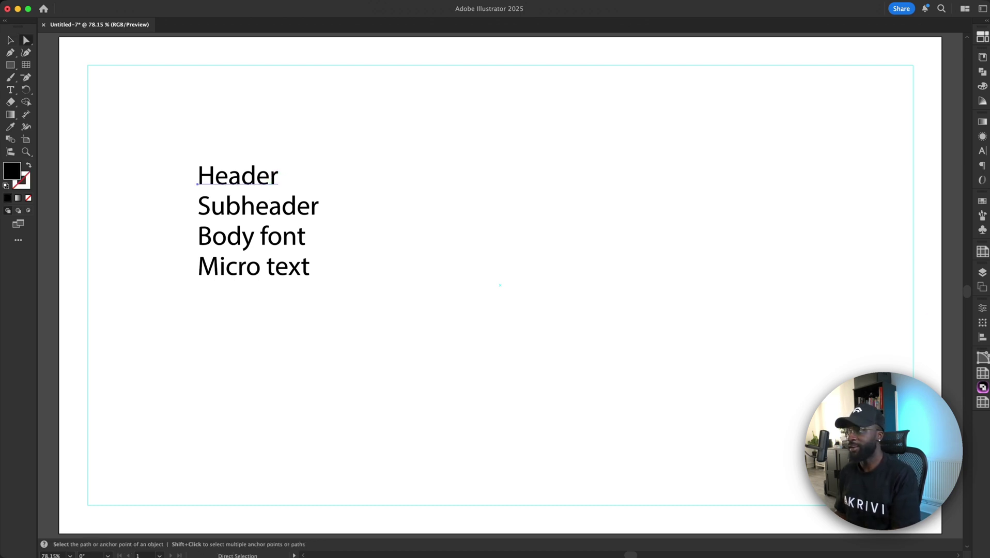
left_click(982, 308)
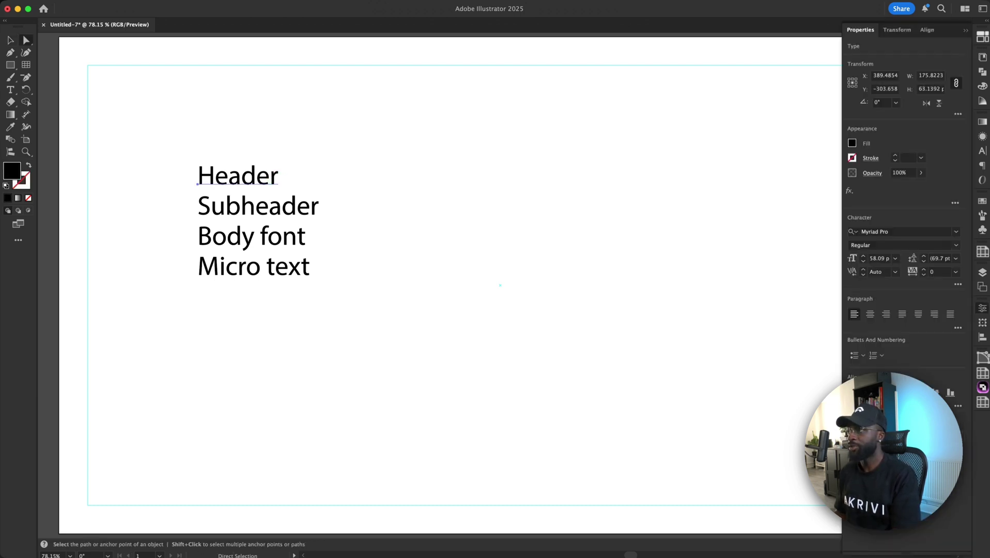
double_click(877, 258)
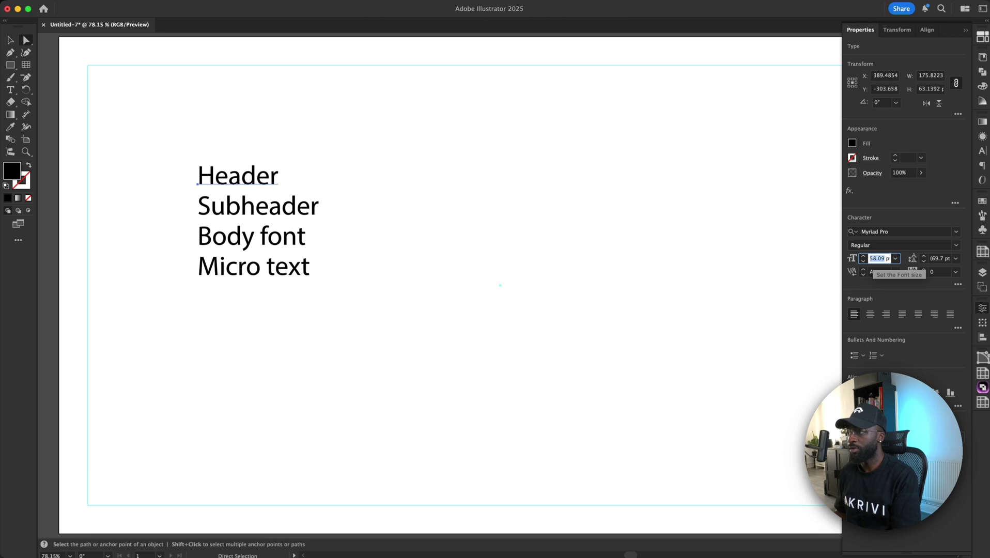
type("200")
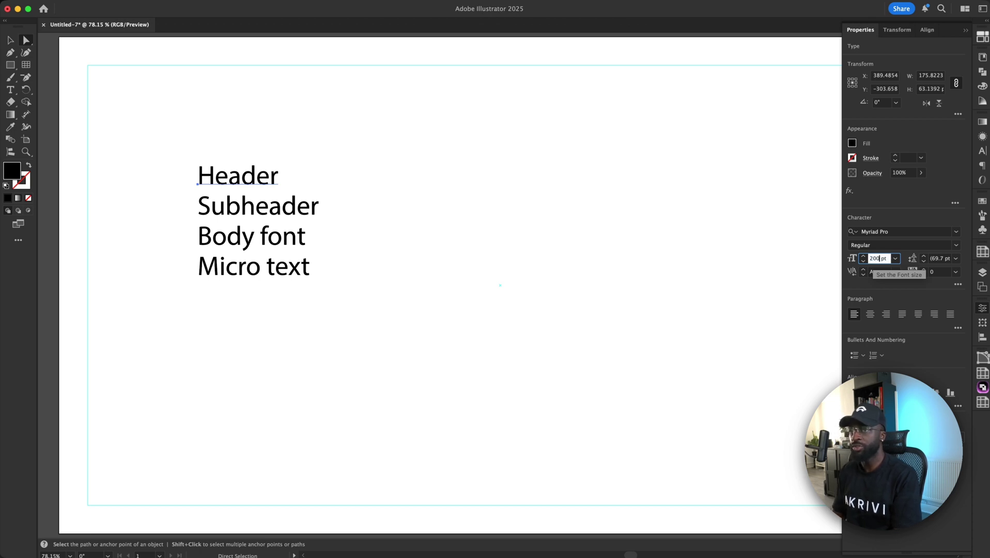
key("Return")
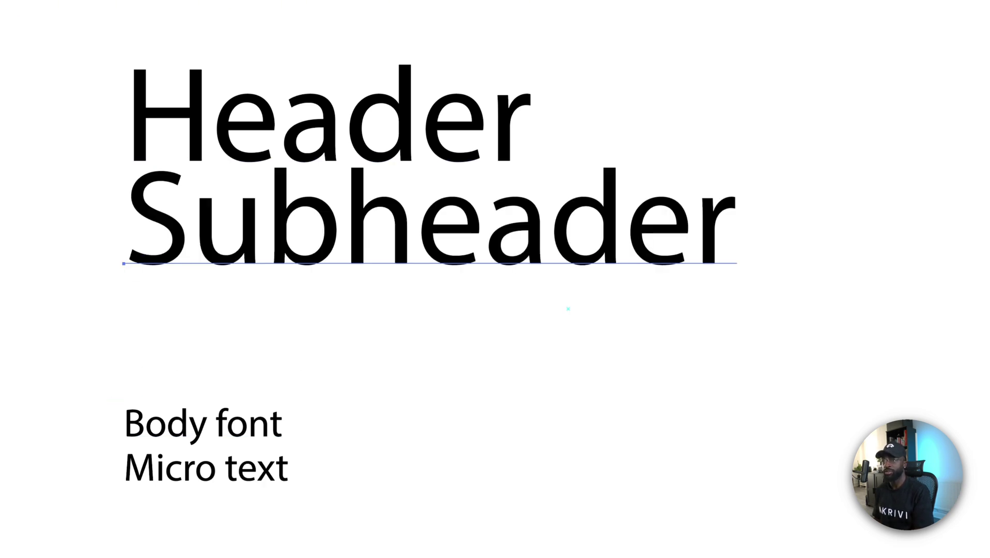
Move the Subheader text down, clear of Header, and set its font size to 200/1.618 pt
left_click_drag(315, 249, 320, 300)
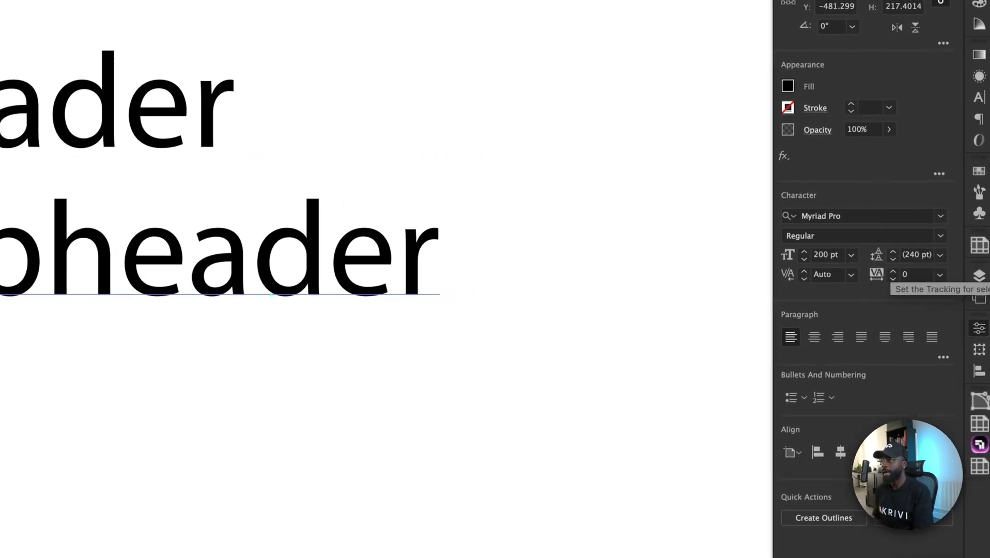
left_click(827, 255)
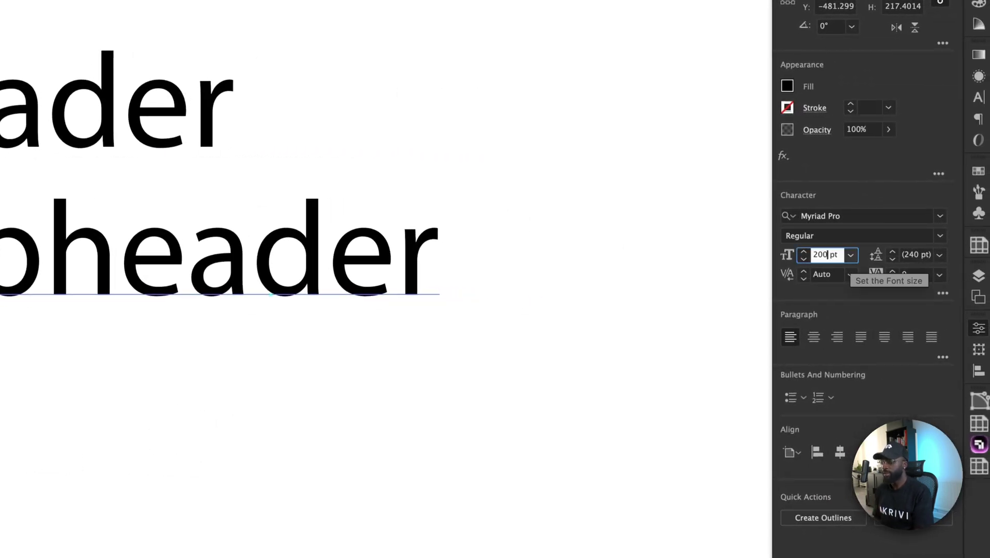
type("/1.6")
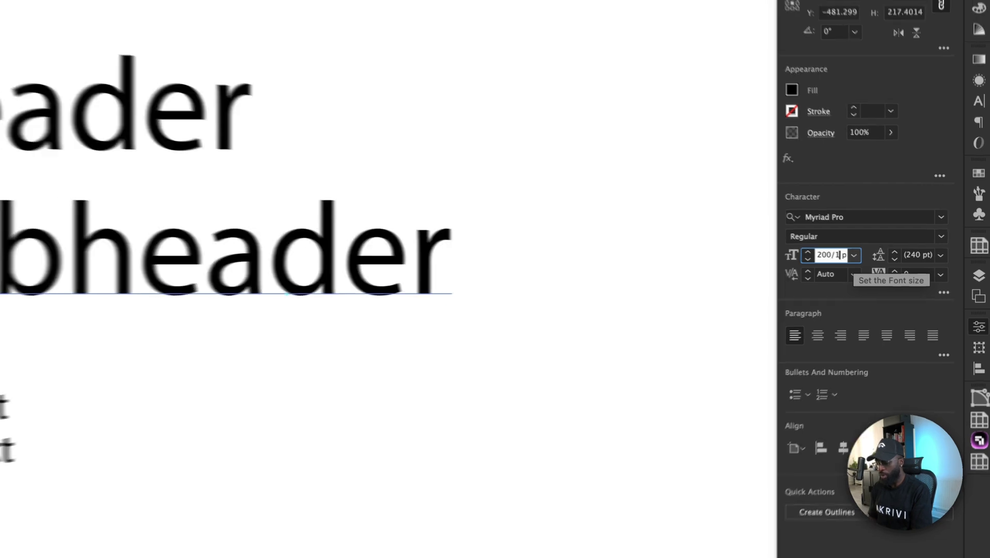
type("18")
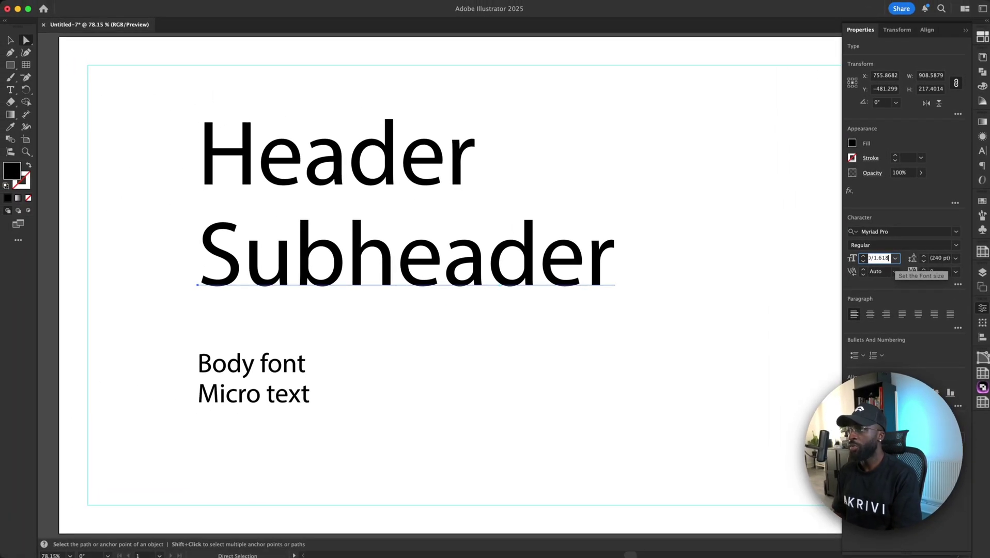
key("Return")
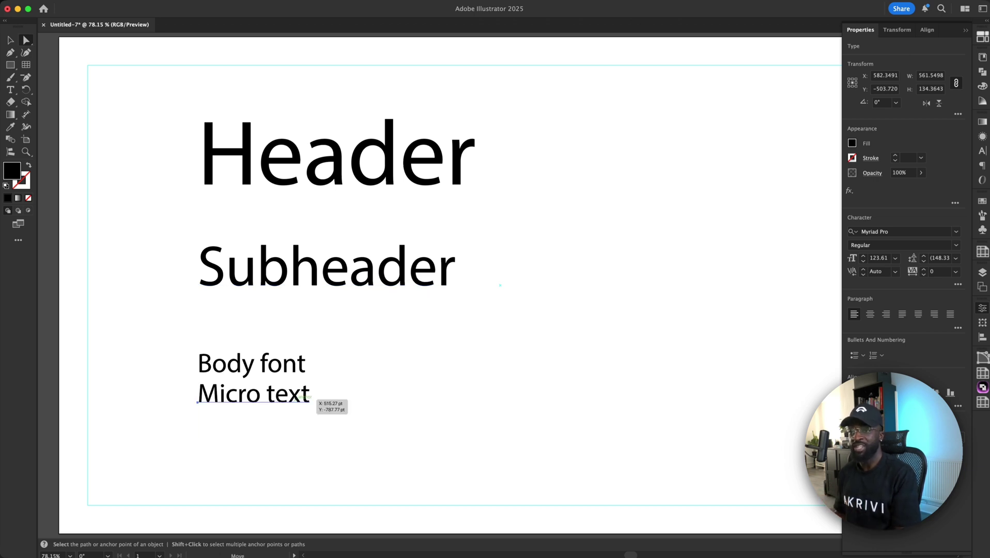
Move the Micro text line down, clear of Body font, and divide its font size by 1.618
left_click_drag(296, 402, 296, 444)
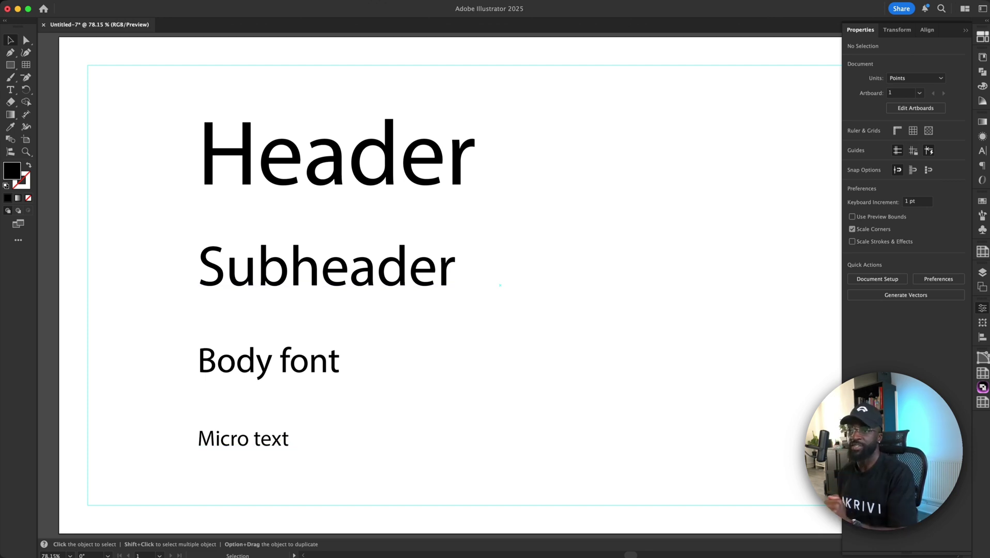
left_click(287, 442)
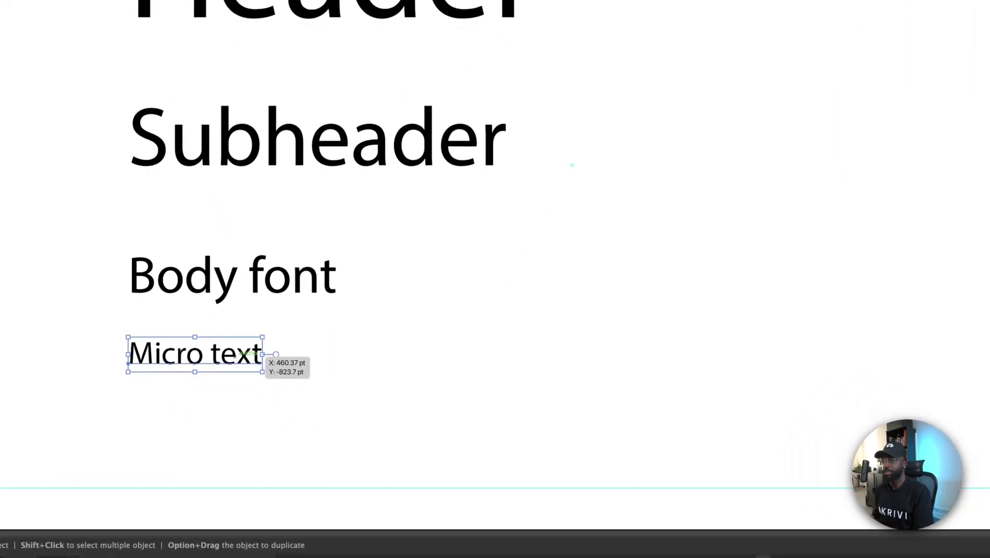
left_click(878, 243)
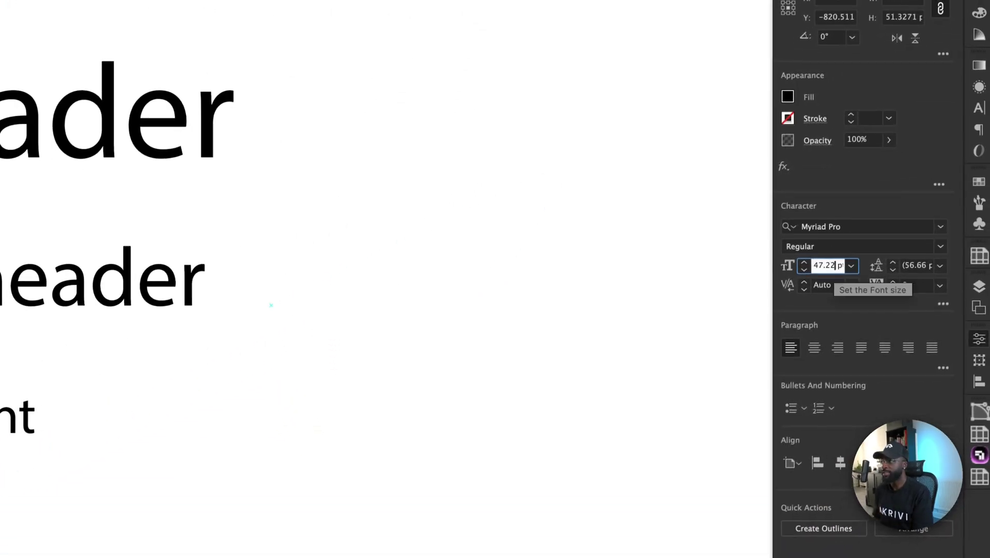
type("/1.618 p")
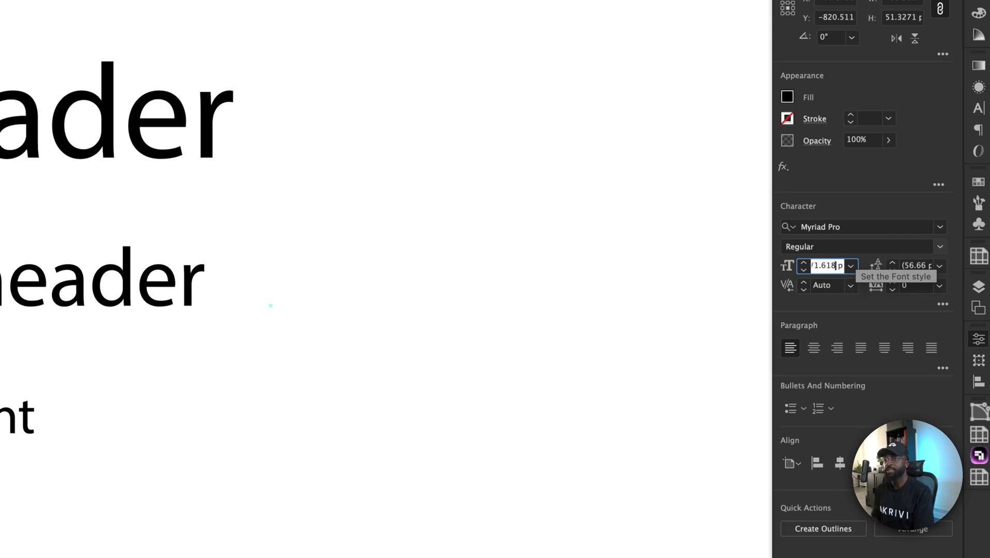
key("Return")
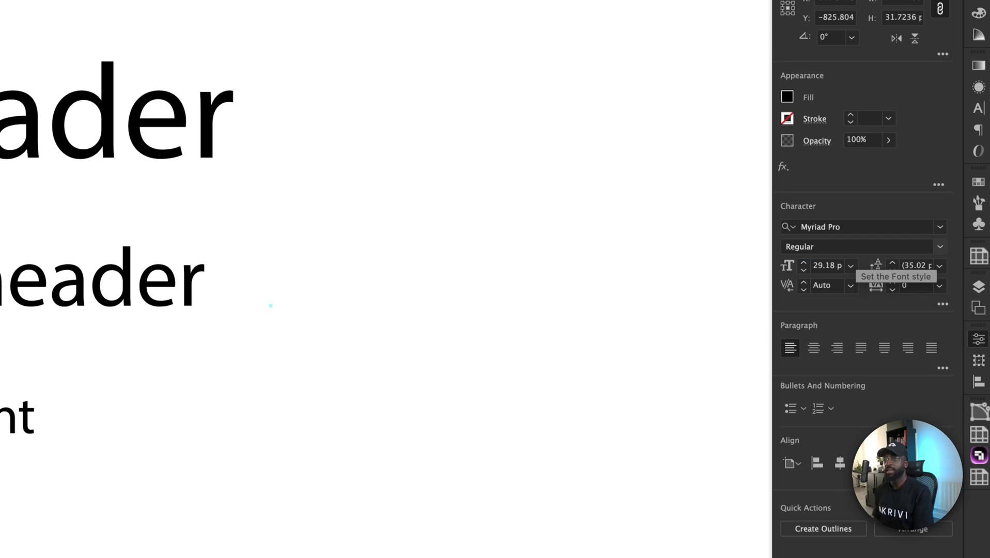
Move Micro text down about 161 pt toward the bottom margin; divide Body font's 76.4 pt size by 1.618 and shift it down
left_click_drag(354, 352, 368, 455)
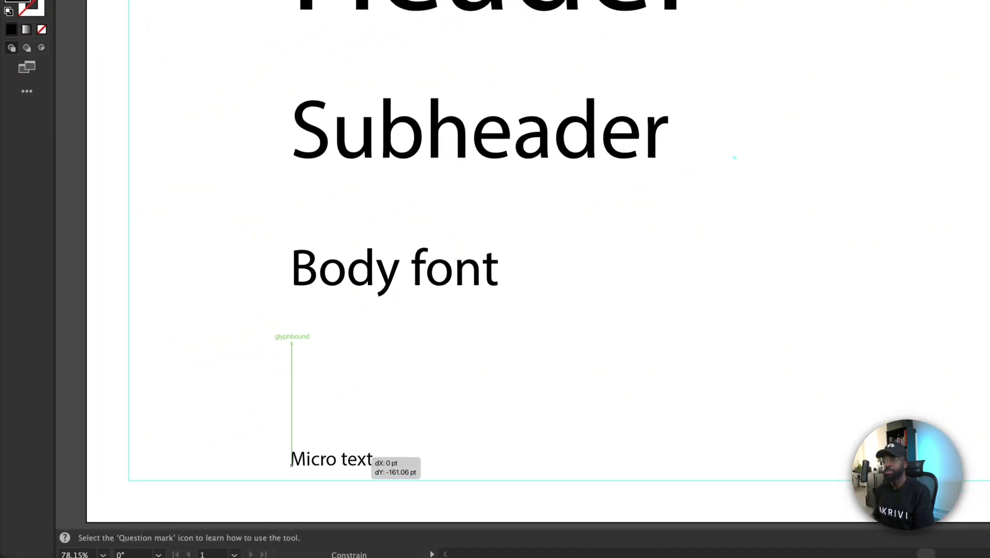
left_click(394, 272)
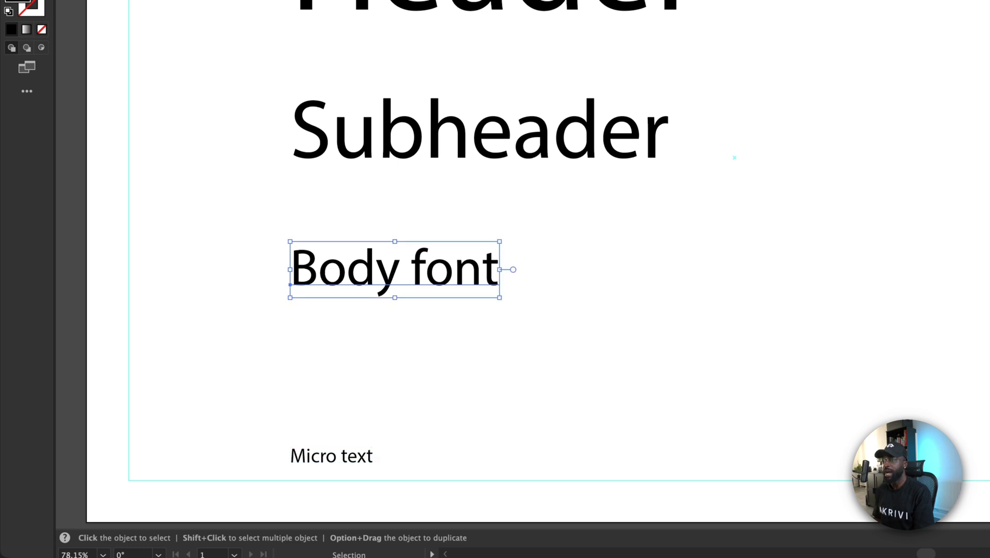
left_click(829, 249)
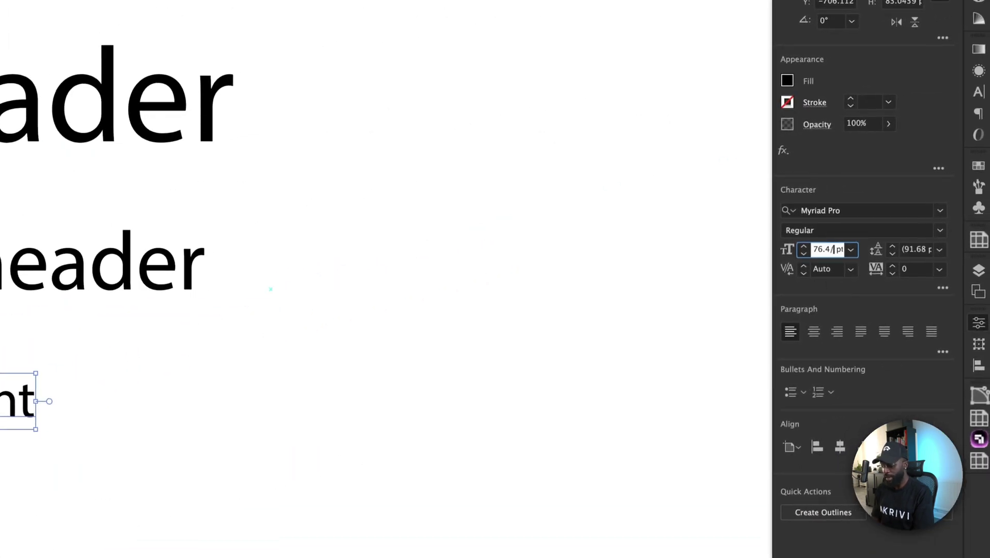
type("/1.618")
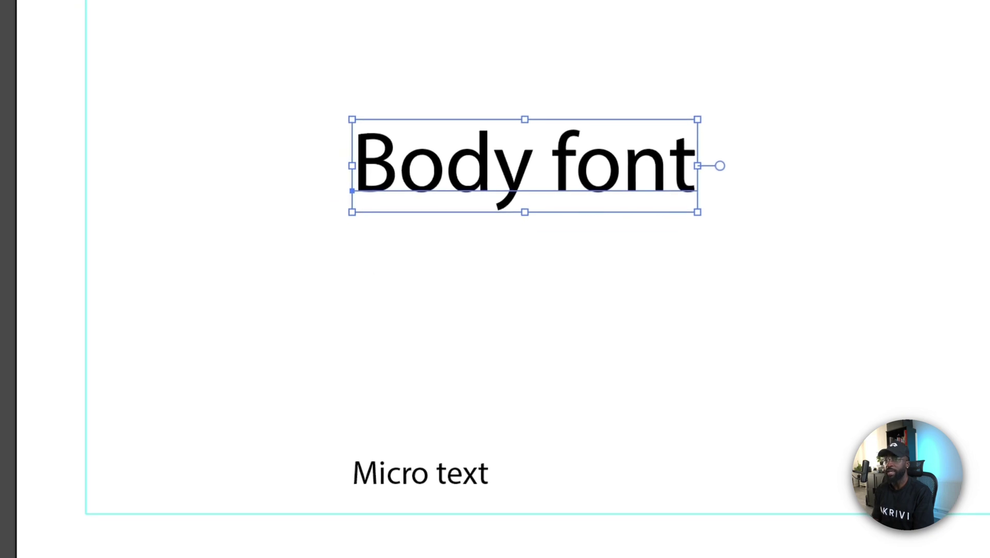
key("Return")
left_click_drag(519, 178, 520, 256)
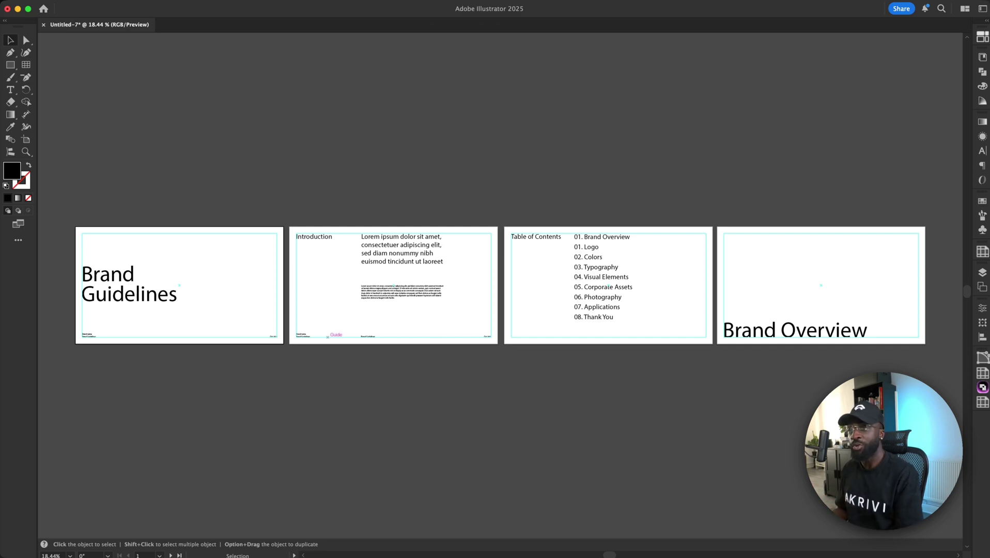
Select the Introduction page's footer texts and nudge the Oct.2025 text left onto the right margin guide
scroll(328, 337, "up", 5)
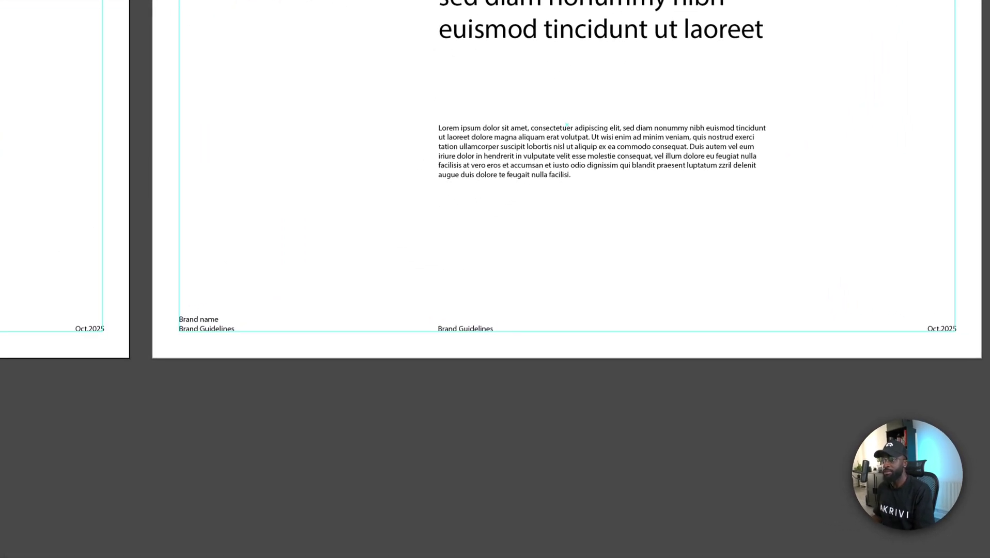
left_click_drag(198, 287, 970, 324)
key("super+c")
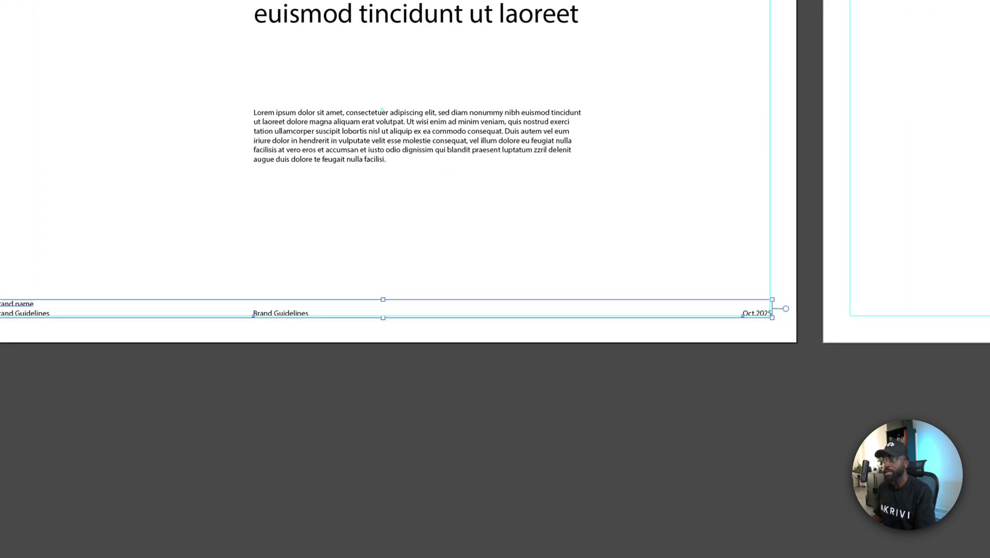
left_click(784, 309)
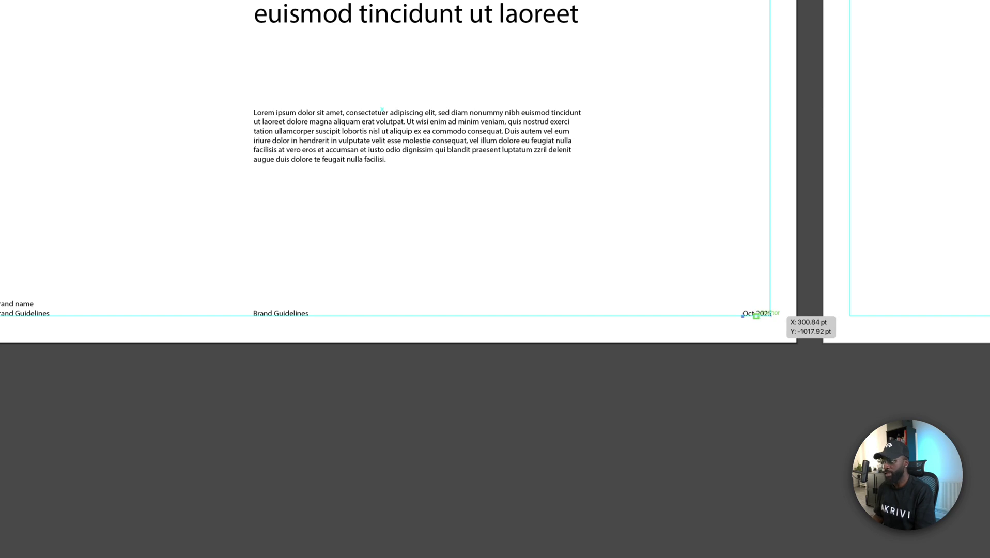
key("Left")
key("Left")
key("Left")
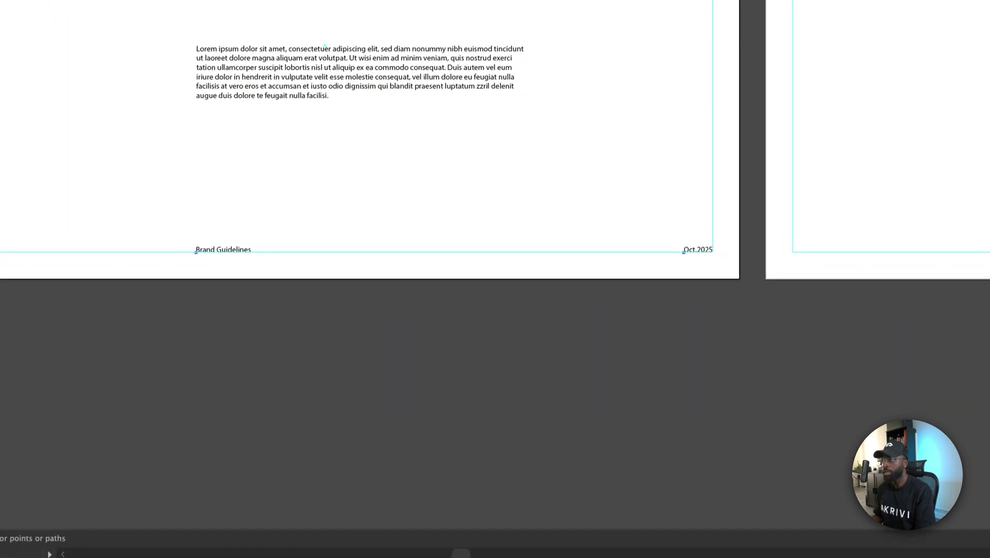
Paste the Introduction page's footer in place on the Table of Contents page and move the middle Brand Guidelines text left to align with the list
scroll(495, 206, "right", 10)
key("v")
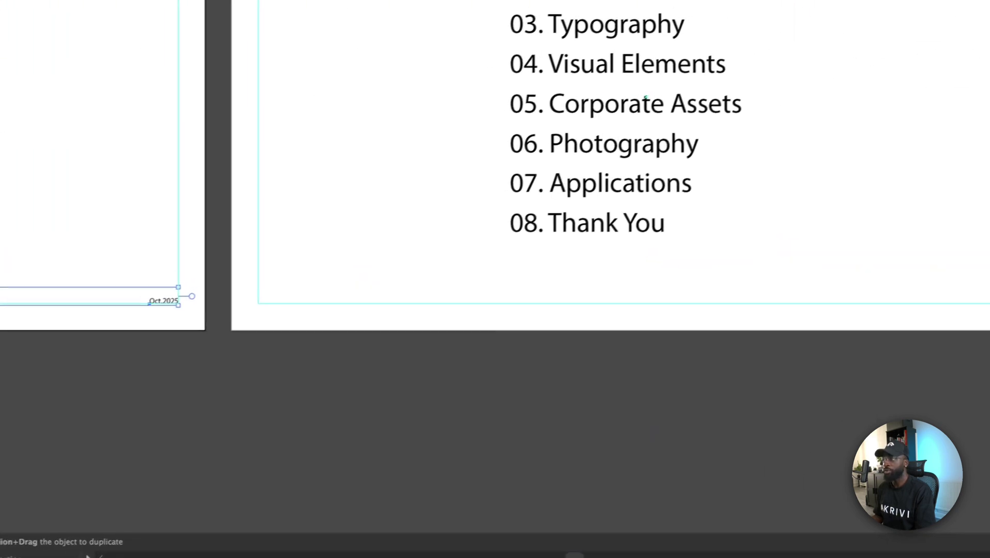
scroll(495, 165, "right", 5)
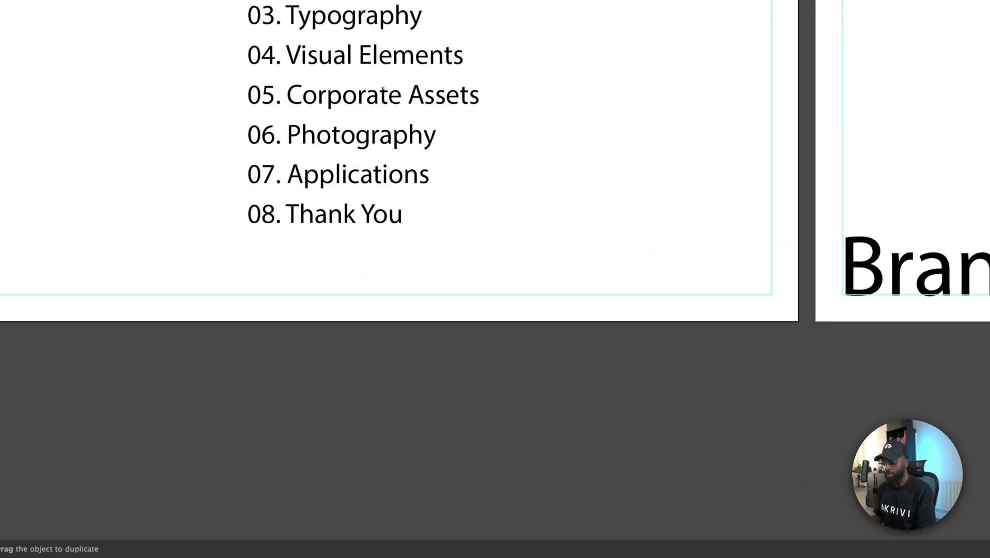
key("super+f")
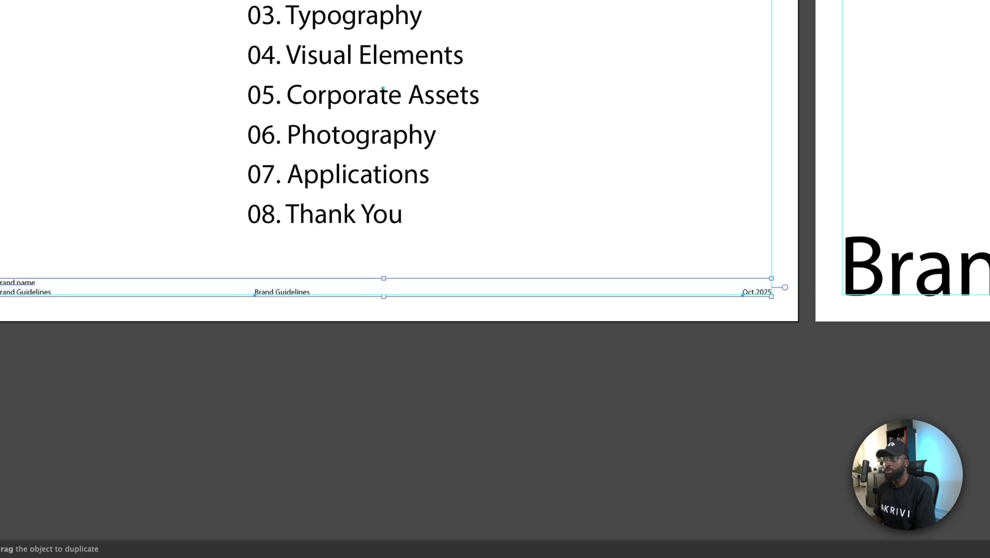
left_click(320, 288)
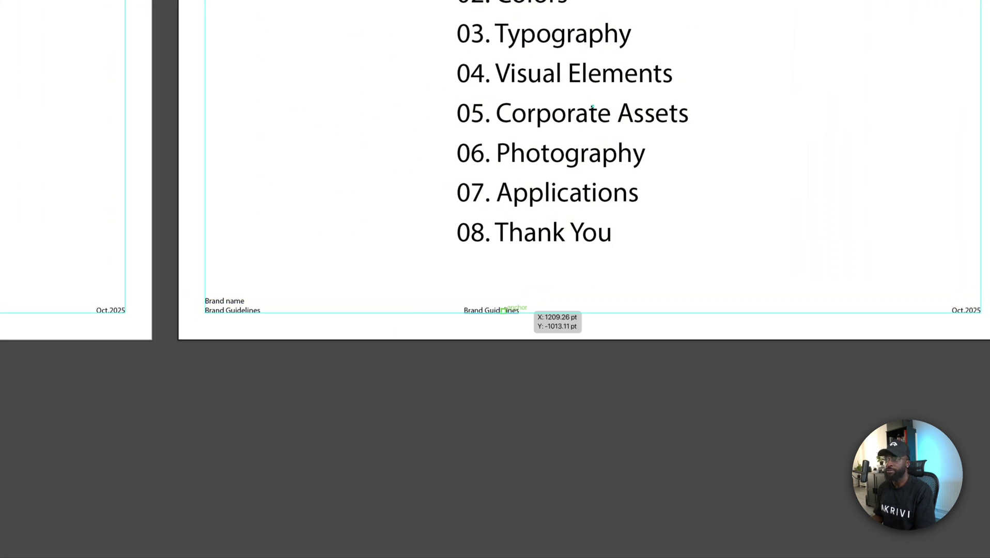
left_click_drag(501, 310, 494, 310)
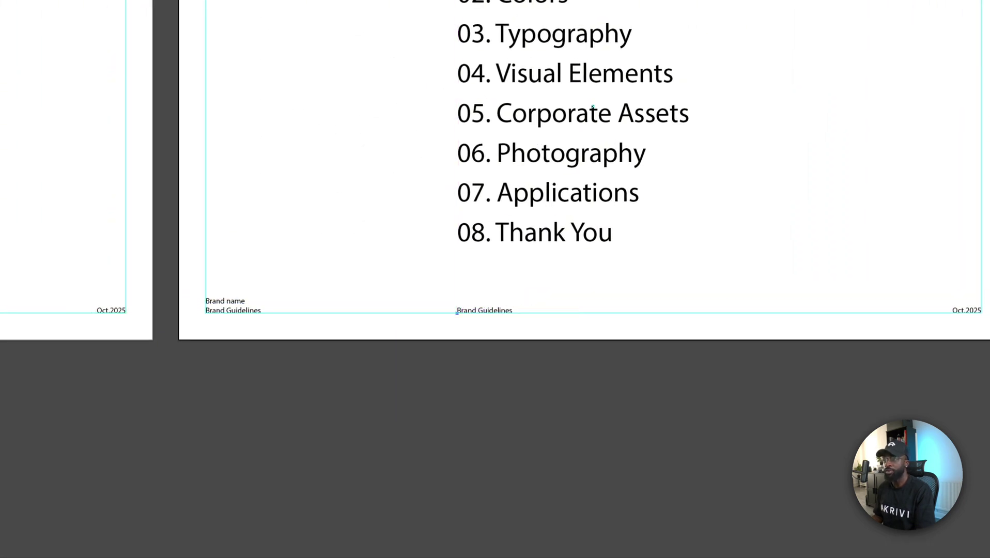
Select only the footer texts of the Table of Contents page, leaving the contents list out of the selection
left_click_drag(215, 259, 972, 309)
left_click_drag(799, 323, 807, 325)
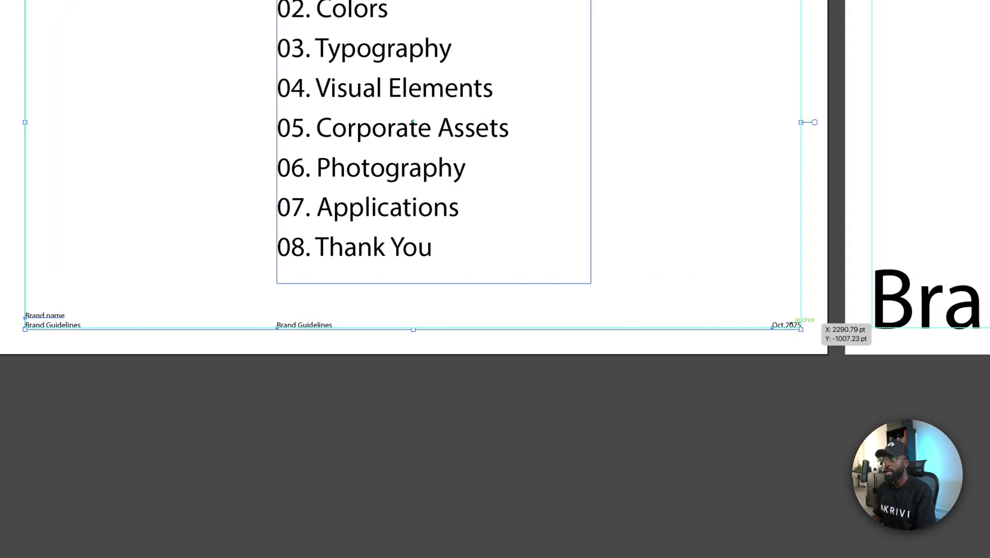
key("a")
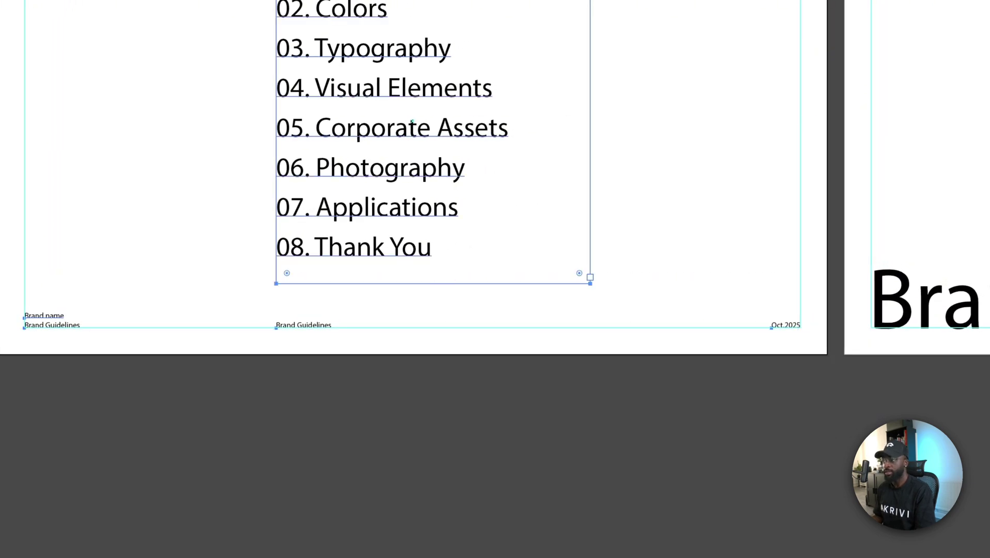
left_click(352, 247, "shift")
key("v")
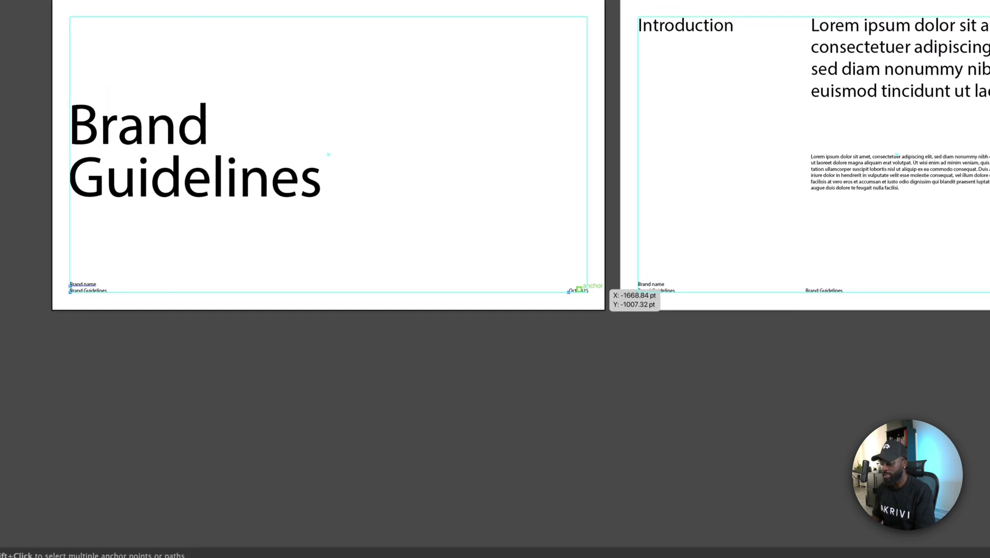
Replace the cover page's footer by pasting the copied footer texts in place, and delete its middle Brand Guidelines text
key("BackSpace")
key("super+shift+v")
key("super+shift+a")
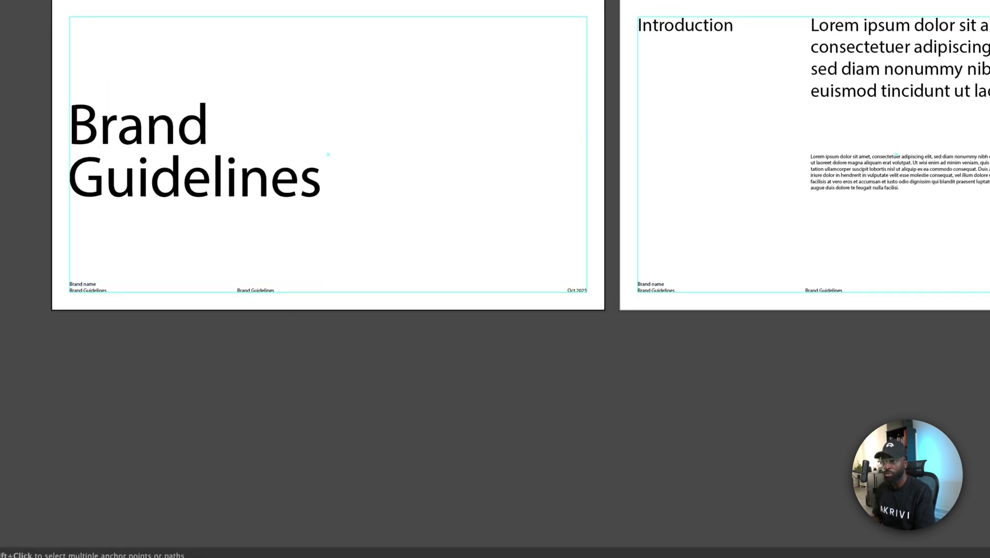
left_click(273, 290)
key("BackSpace")
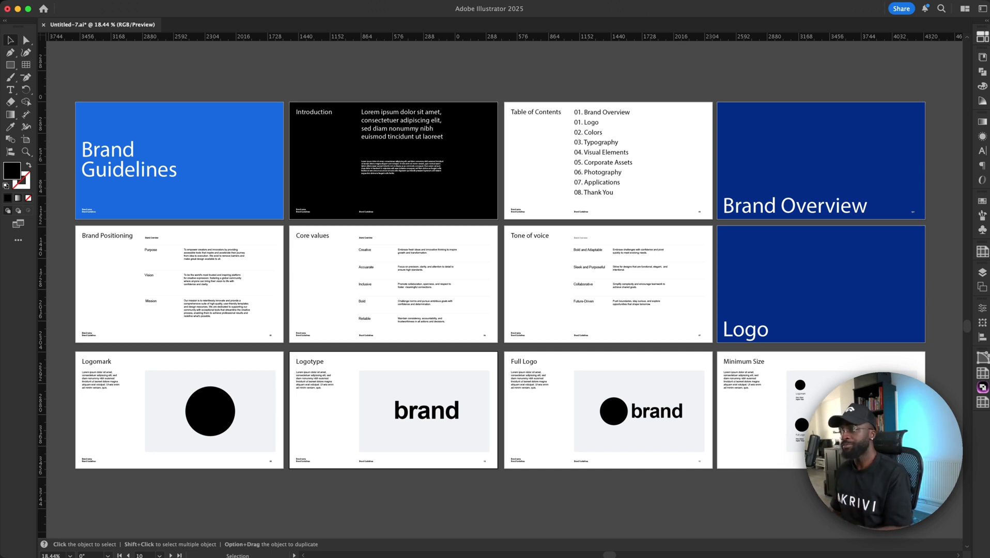
Look through the brand guidelines artboards, from the cover and logo pages down to the Thank You page and back
scroll(692, 188, "up", 4)
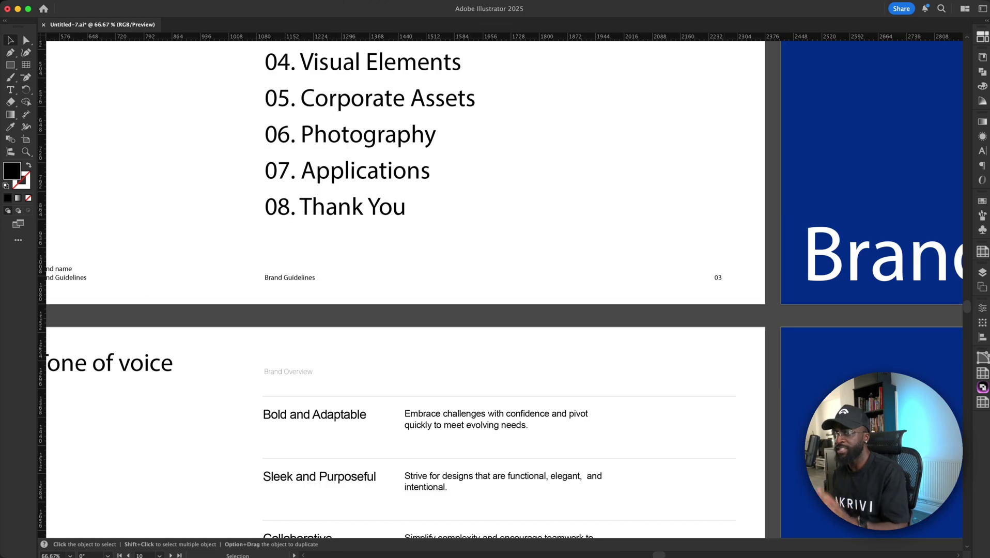
scroll(693, 188, "right", 3)
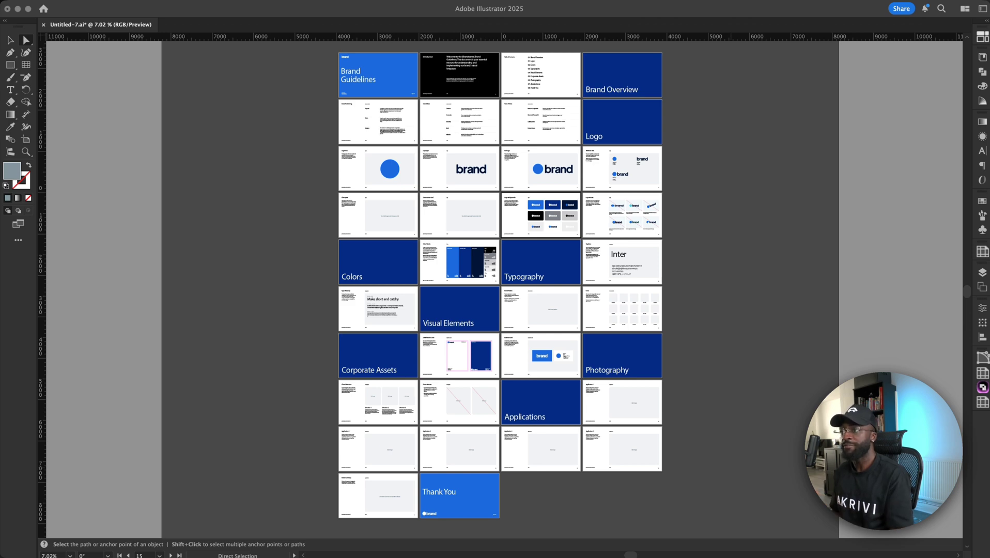
scroll(434, 227, "up", 2)
scroll(606, 275, "up", 1)
scroll(496, 289, "up", 5)
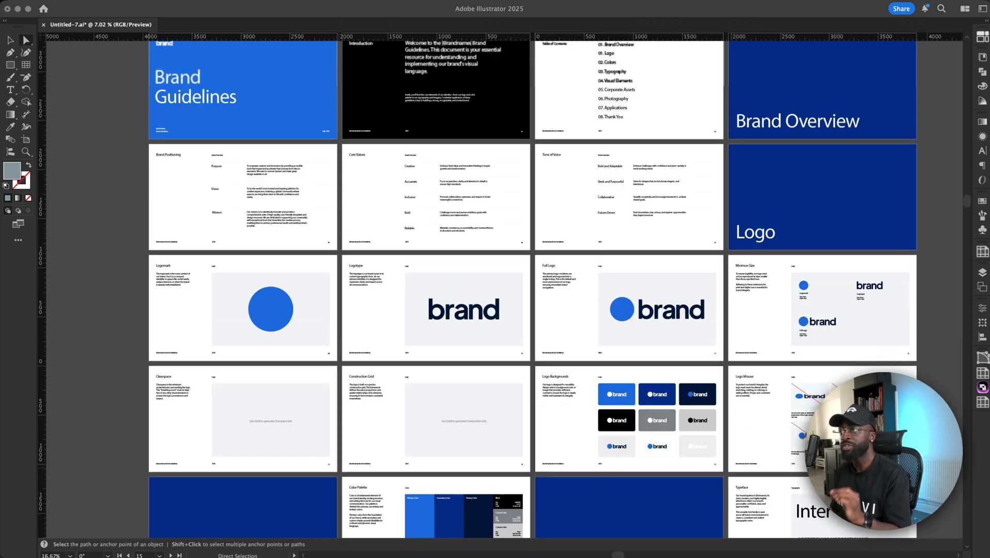
scroll(496, 289, "down", 2)
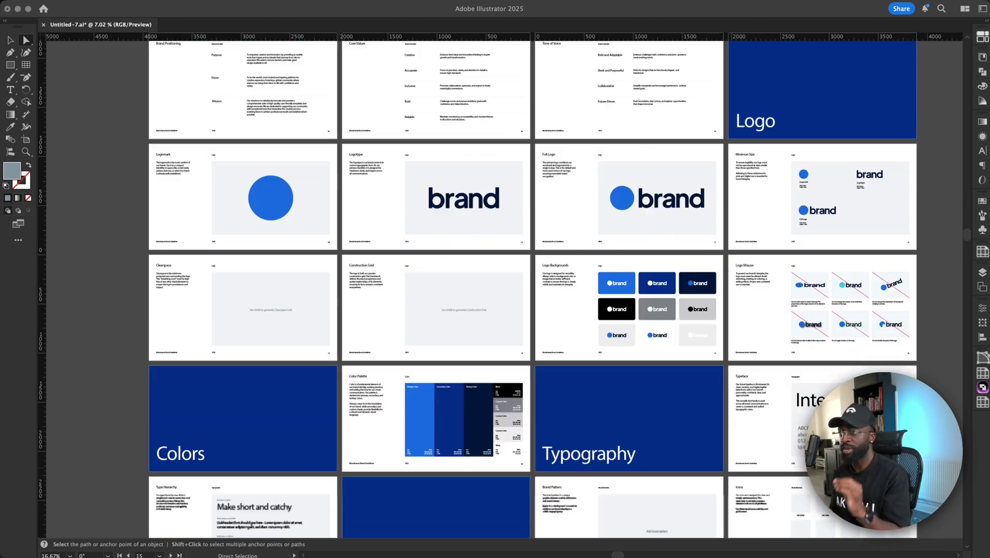
scroll(496, 289, "down", 4)
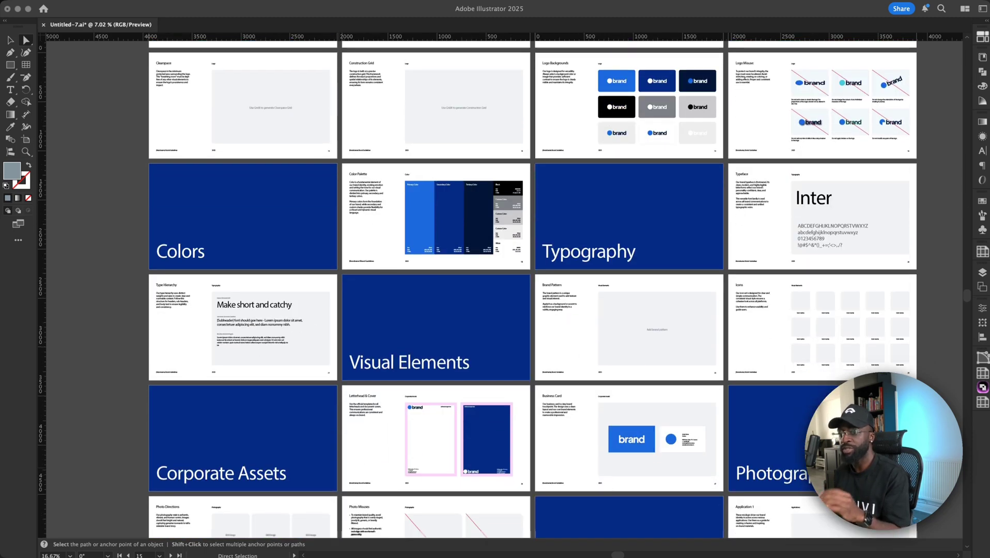
scroll(496, 290, "down", 3)
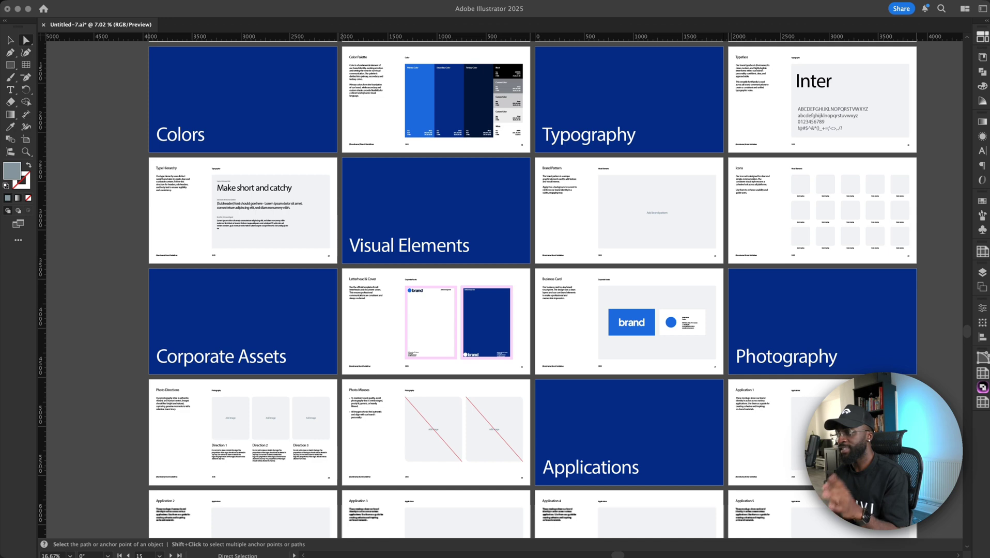
scroll(496, 289, "down", 2)
scroll(496, 289, "down", 3)
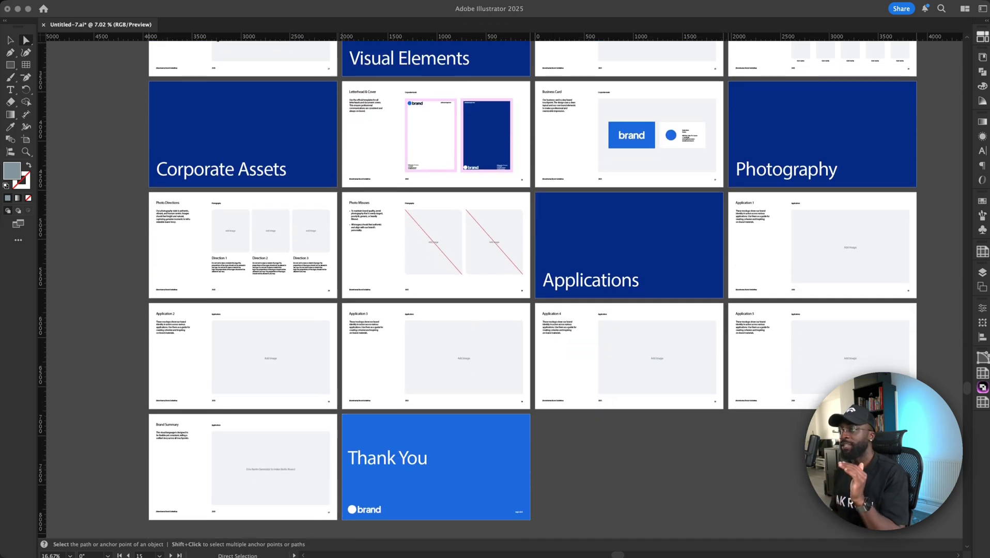
scroll(495, 290, "up", 10)
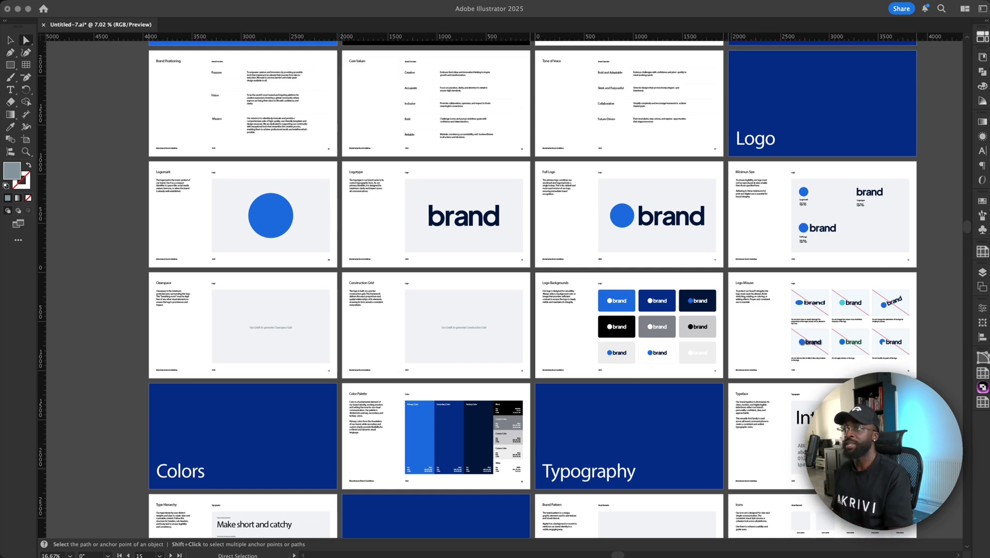
scroll(496, 290, "up", 2)
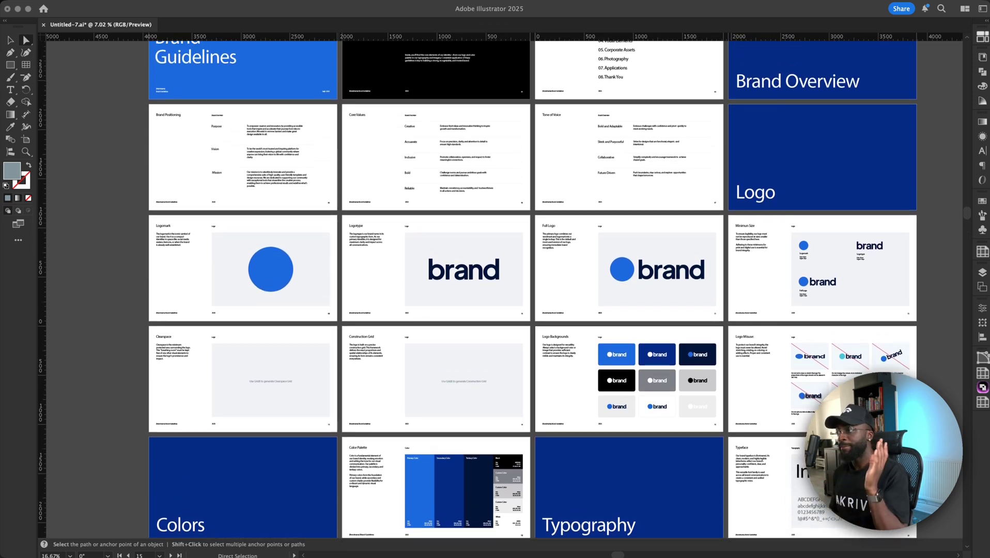
scroll(496, 290, "up", 1)
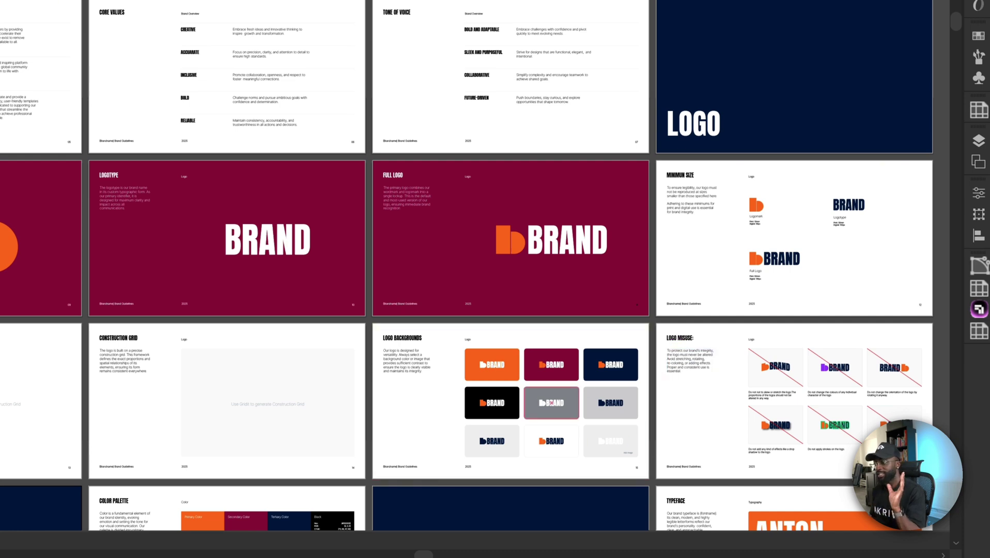
Look through the orange, burgundy and navy version of the guidelines, from the logo pages down to the application pages
scroll(610, 442, "down", 3)
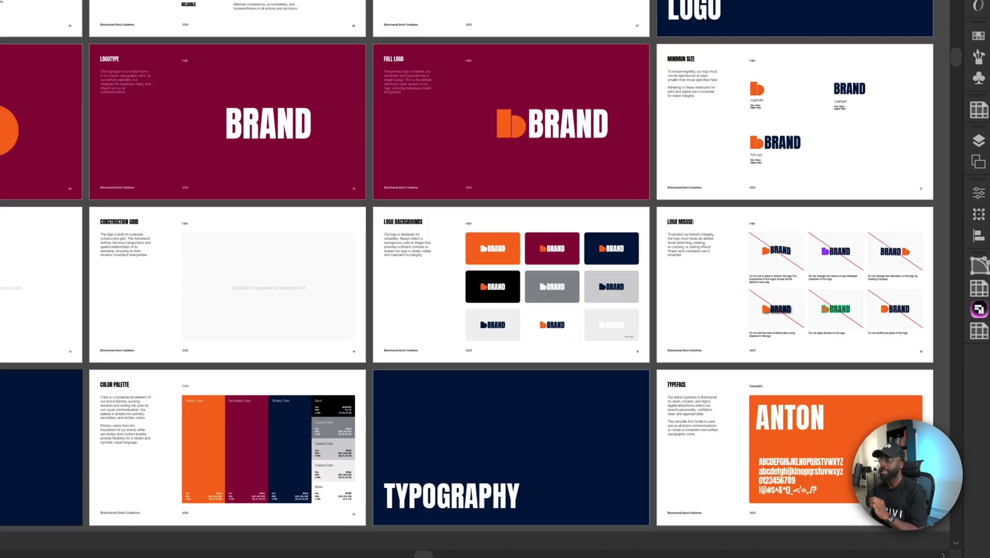
scroll(485, 324, "down", 3)
scroll(485, 324, "right", 1)
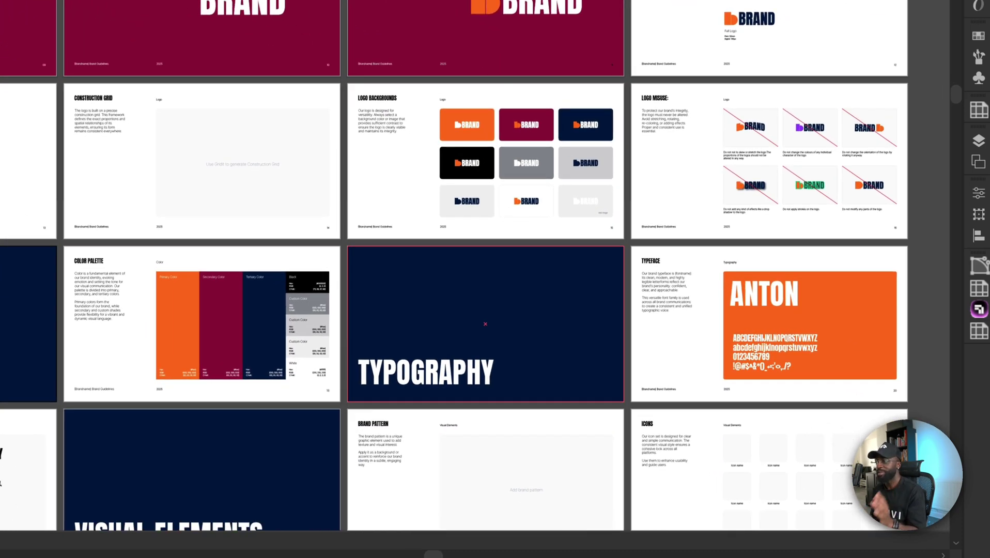
scroll(485, 324, "down", 4)
scroll(485, 324, "right", 1)
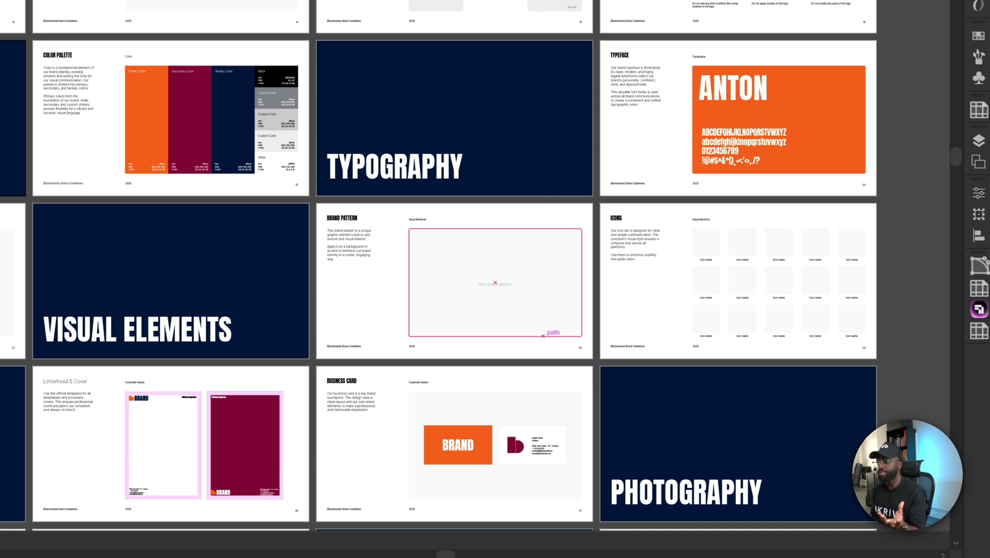
scroll(495, 283, "down", 4)
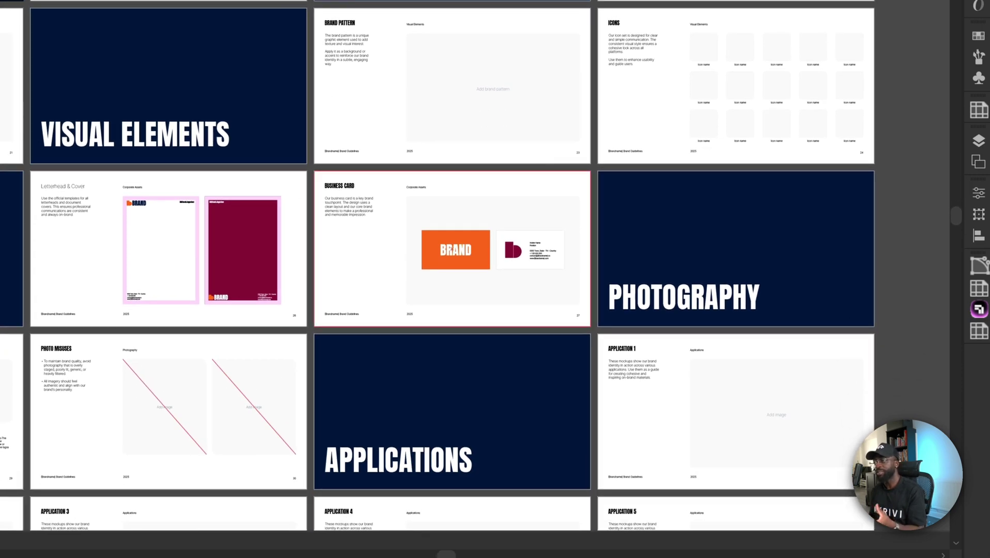